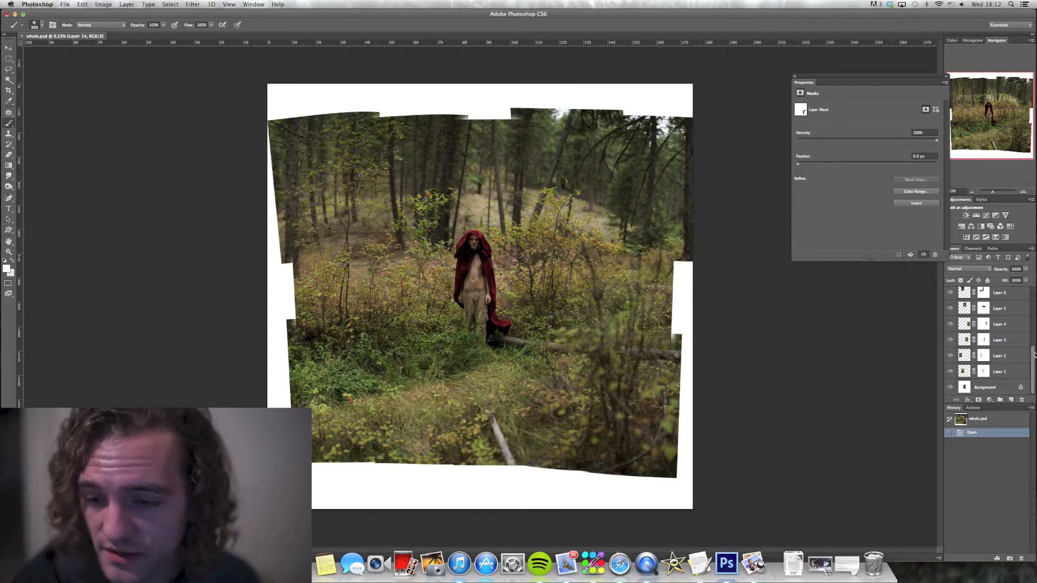
# Select all layers from Layer 14 down to Layer 1, excluding the Background, and put them in one layer group
pyautogui.scroll(3, 1035, 354)
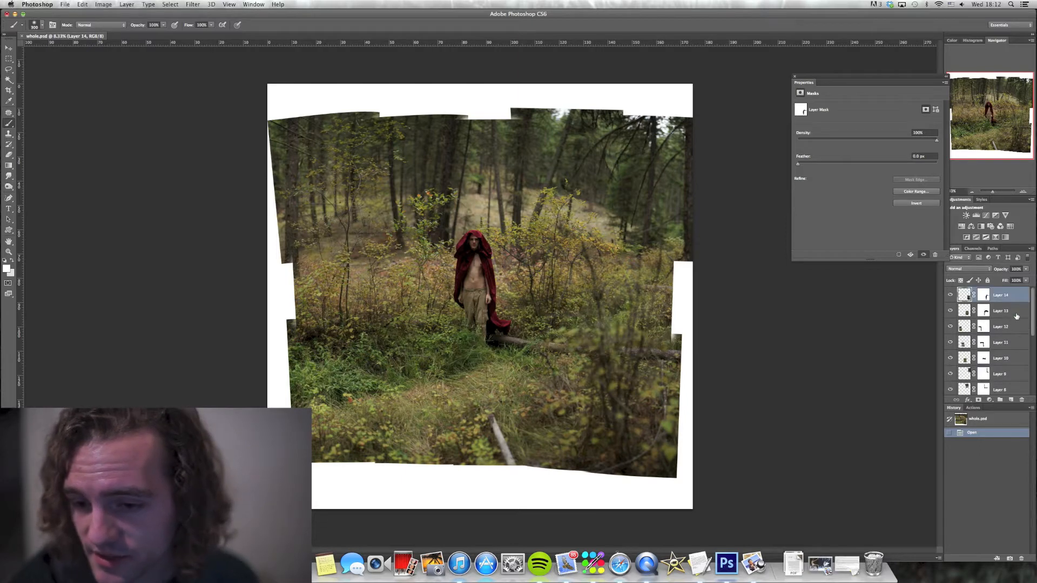
pyautogui.click(1022, 307)
pyautogui.click(1016, 297)
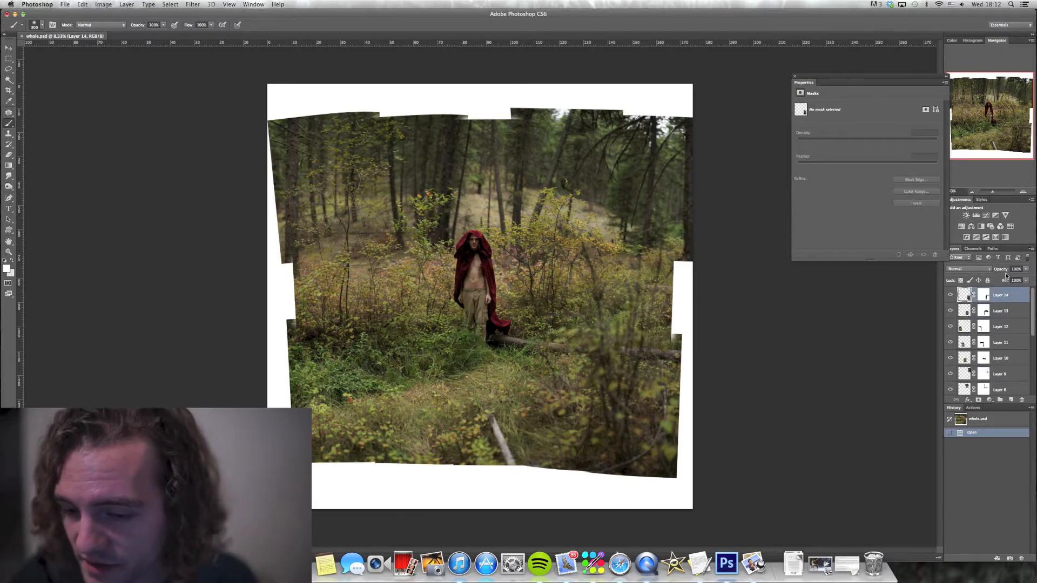
pyautogui.scroll(-3, 1030, 319)
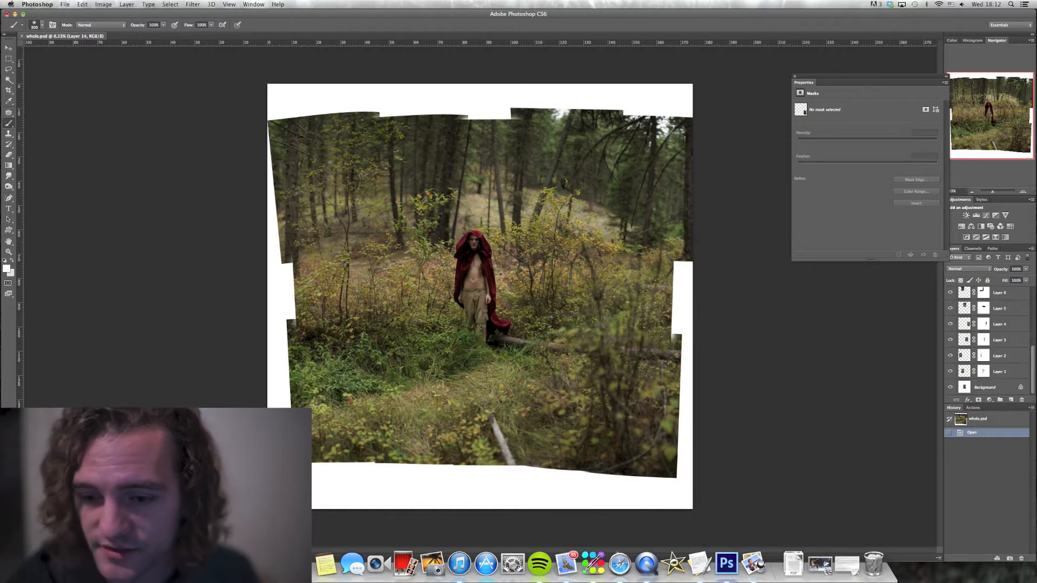
pyautogui.keyDown('shift'); pyautogui.click(1006, 372); pyautogui.keyUp('shift')
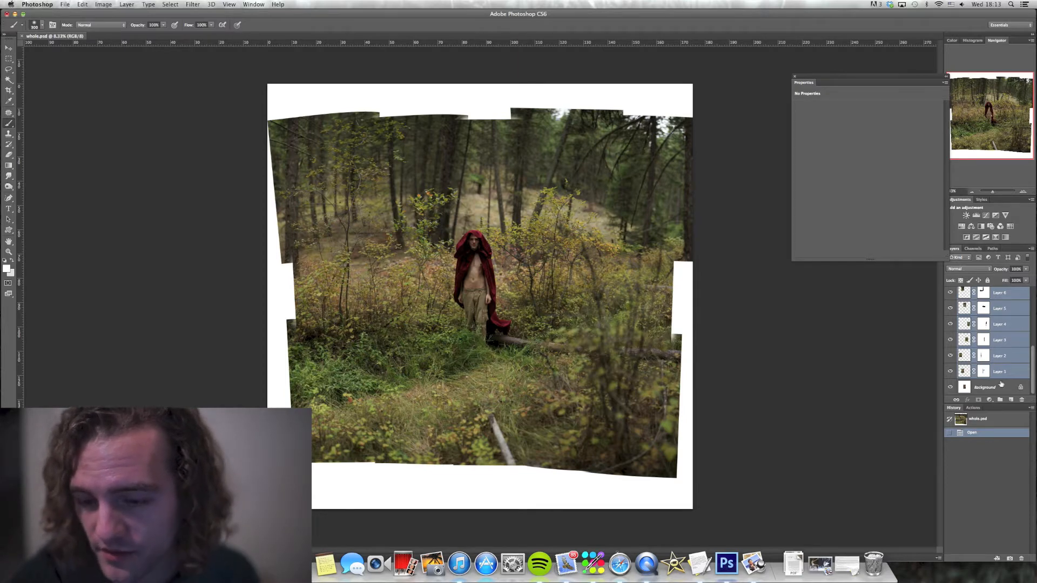
pyautogui.moveTo(1003, 371); pyautogui.dragTo(1001, 400)
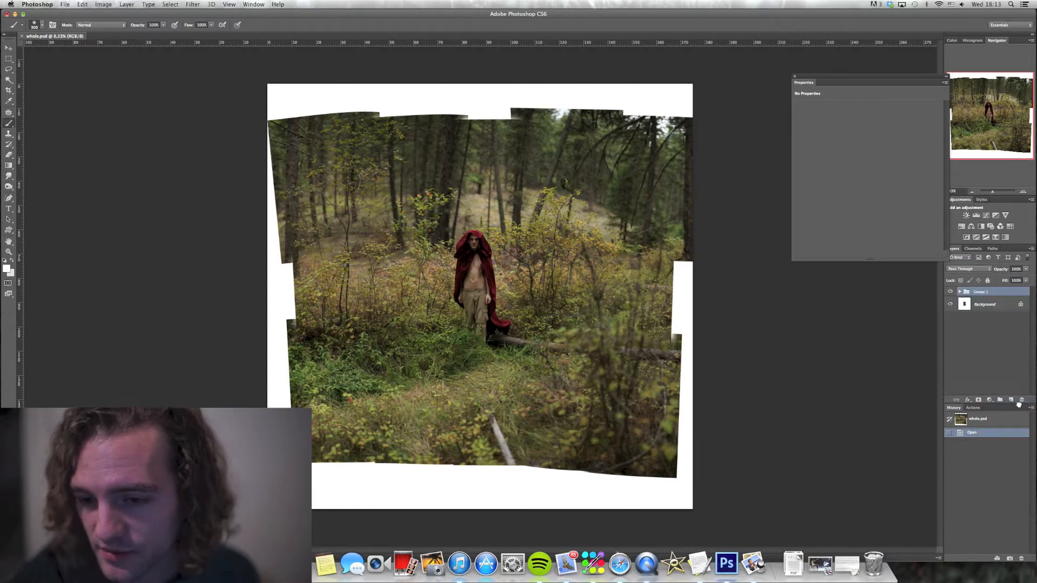
# Set the new group's blend mode to Normal and expand the group to show its layers
pyautogui.click(968, 271)
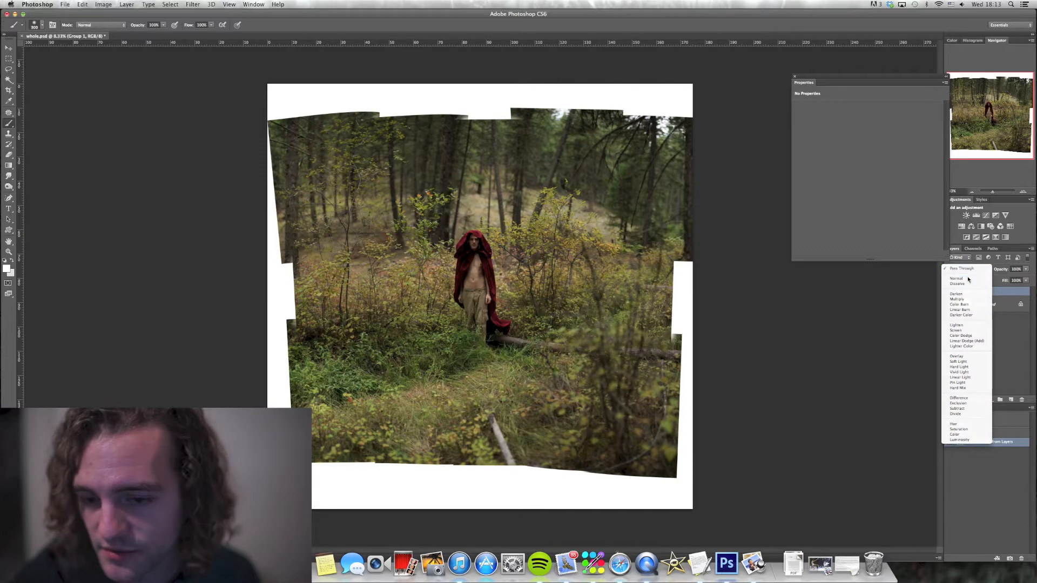
pyautogui.press('Escape')
pyautogui.click(960, 292)
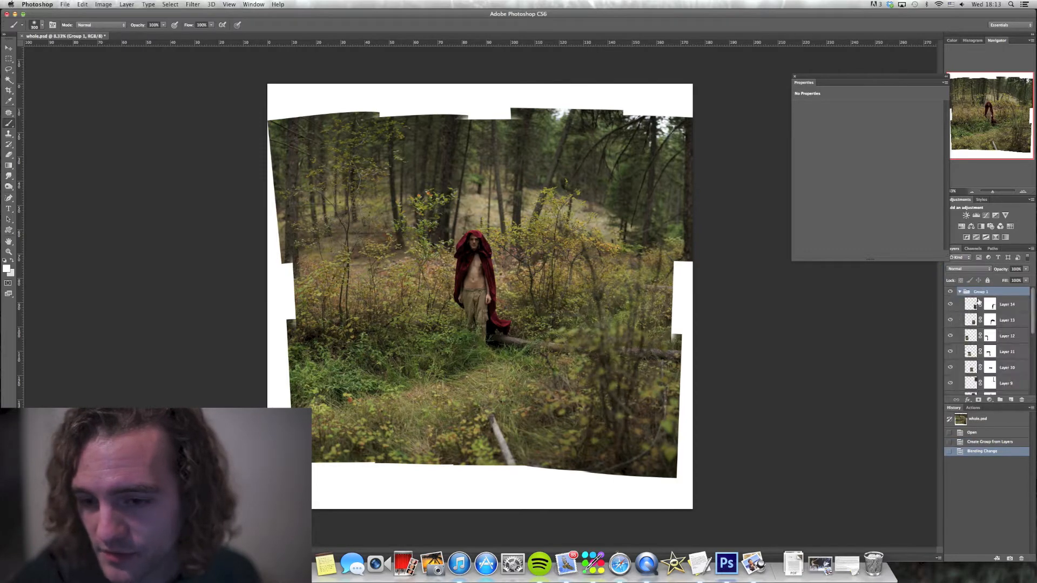
# Add a Curves adjustment layer above Layer 14 inside the group and lower its white point to output 0
pyautogui.click(1013, 305)
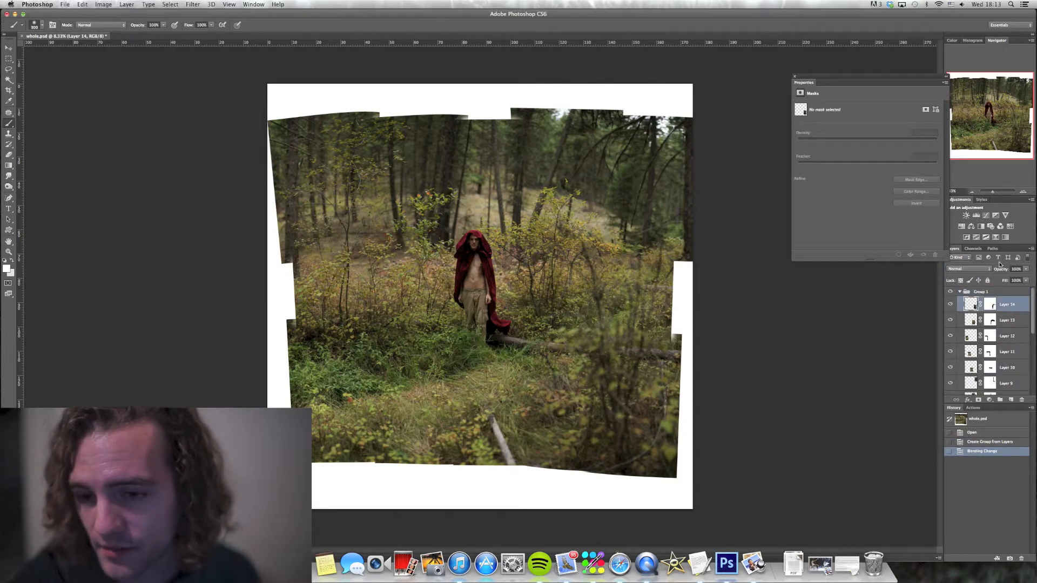
pyautogui.click(986, 215)
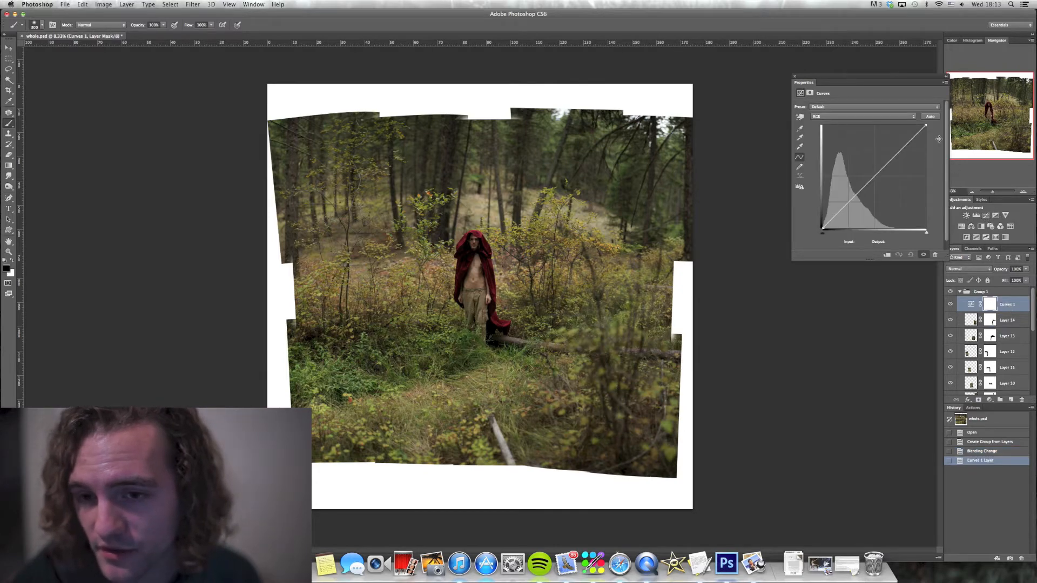
pyautogui.moveTo(927, 123); pyautogui.dragTo(939, 256)
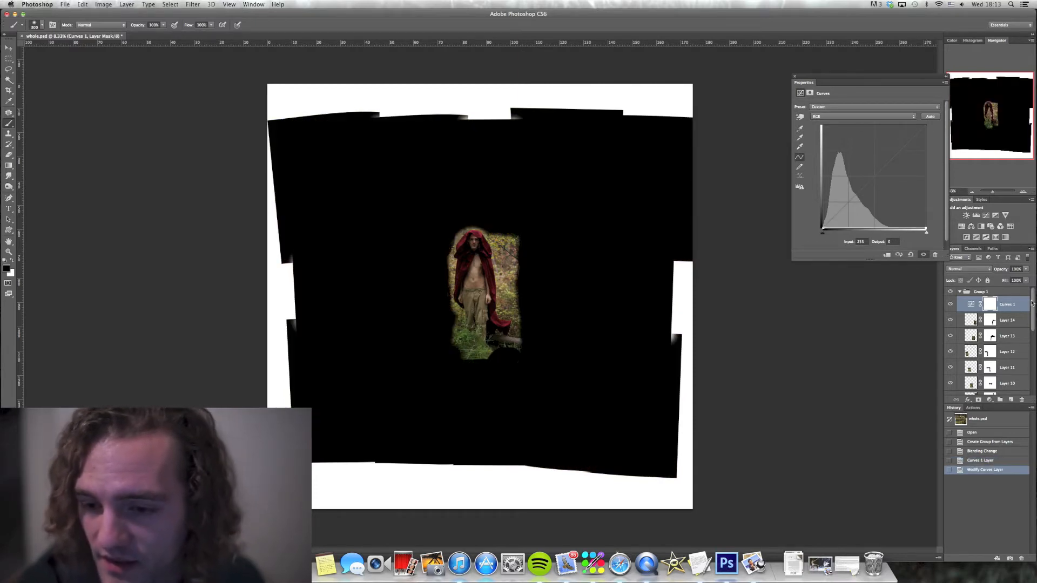
# Add a white (ffffff) Solid Color fill layer directly above the Background layer
pyautogui.scroll(-10, 1035, 302)
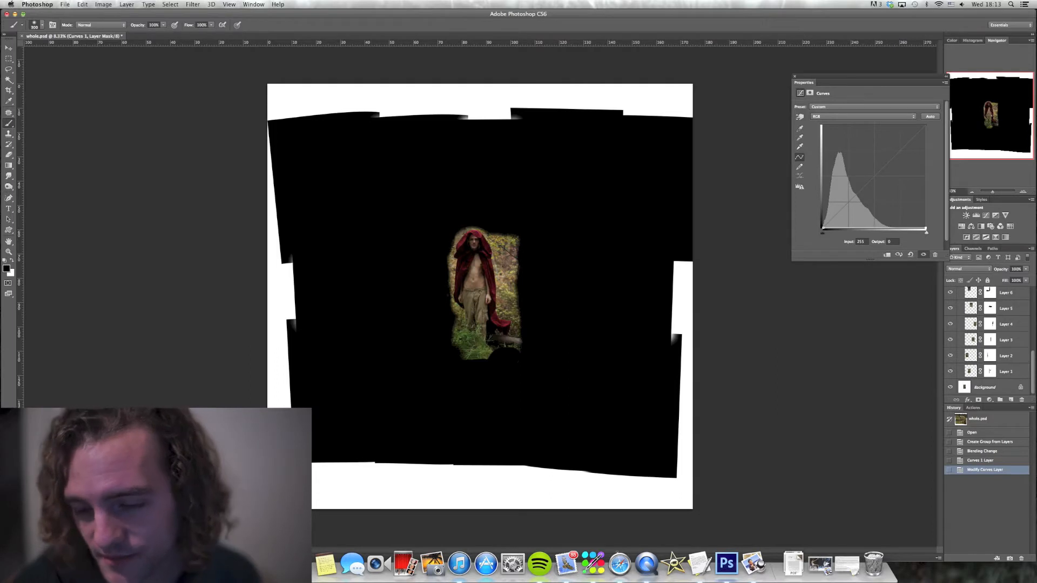
pyautogui.click(1000, 386)
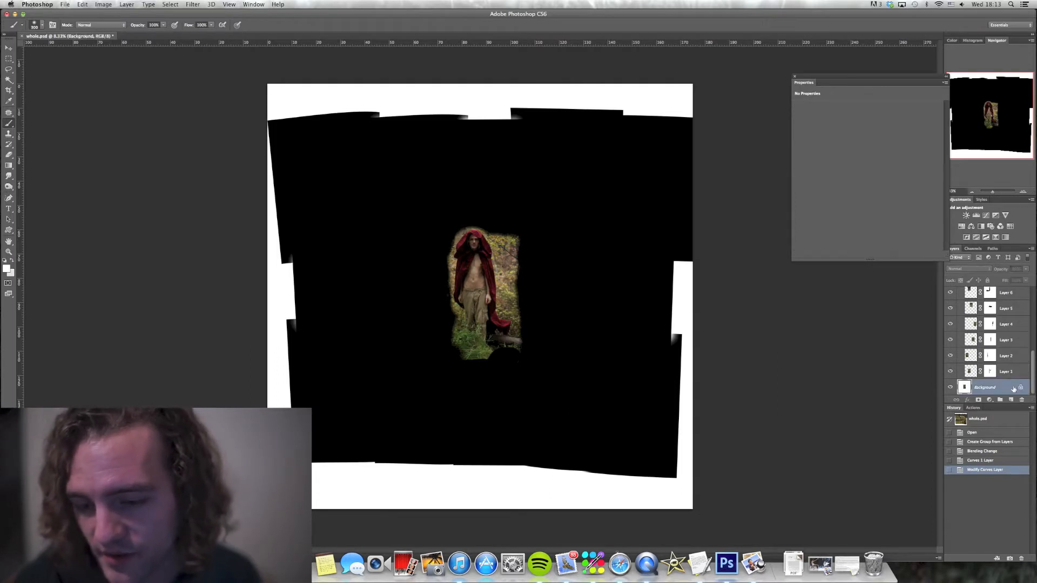
pyautogui.click(990, 400)
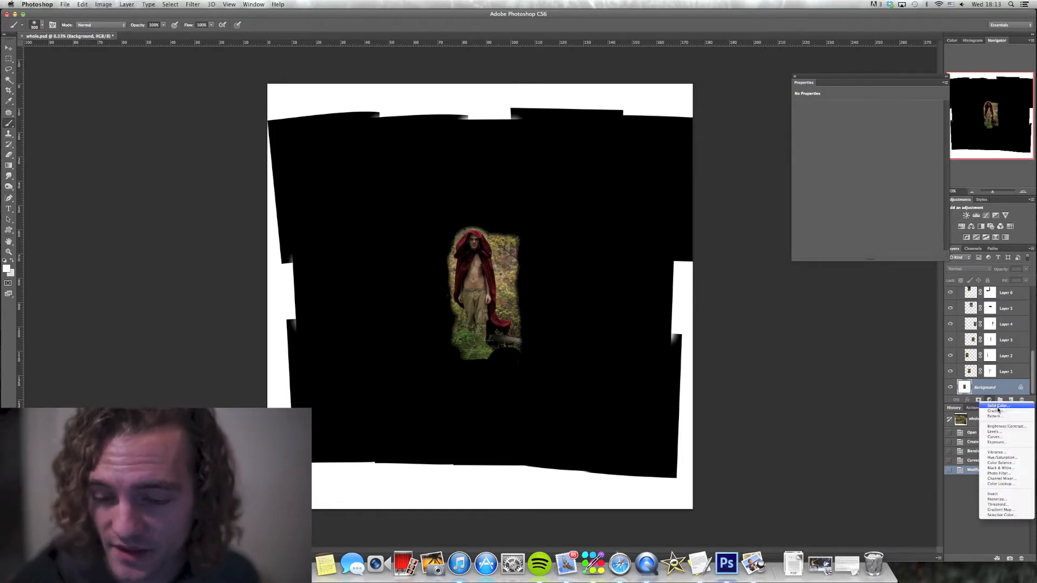
pyautogui.click(999, 406)
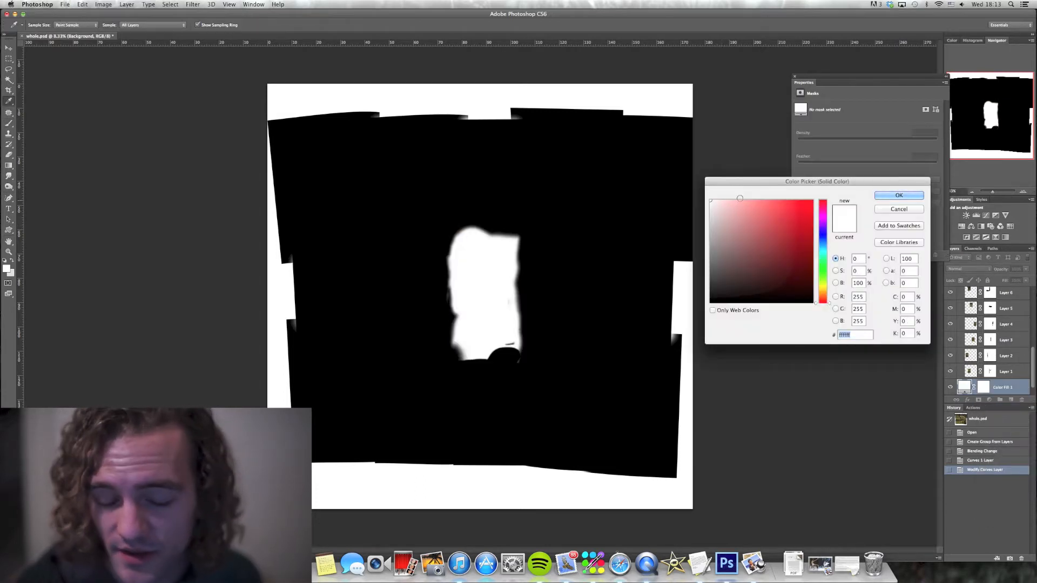
pyautogui.click(902, 196)
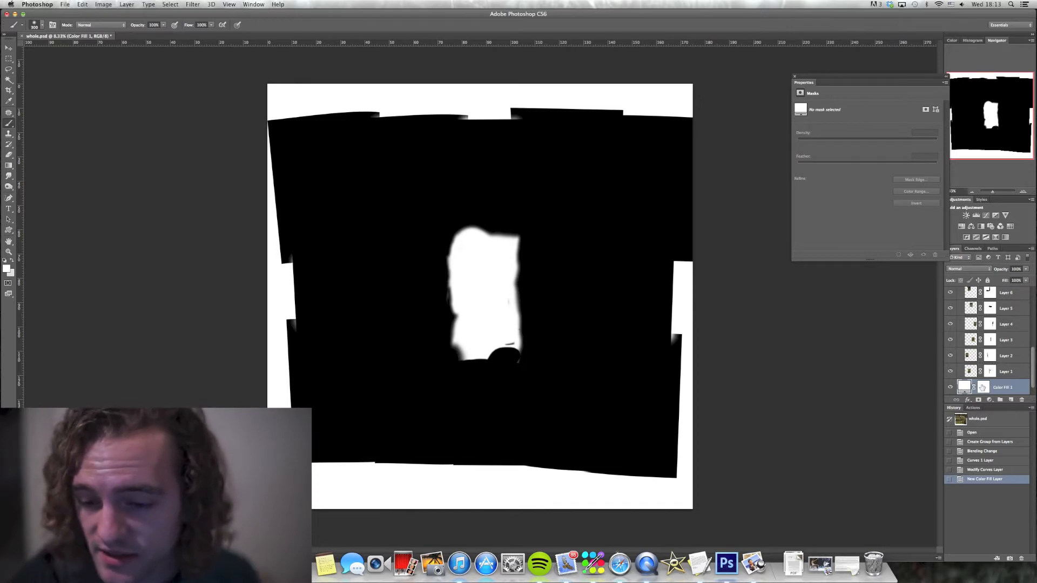
# Toggle Layer 1's visibility repeatedly to compare which area it covers
pyautogui.scroll(-1, 1034, 363)
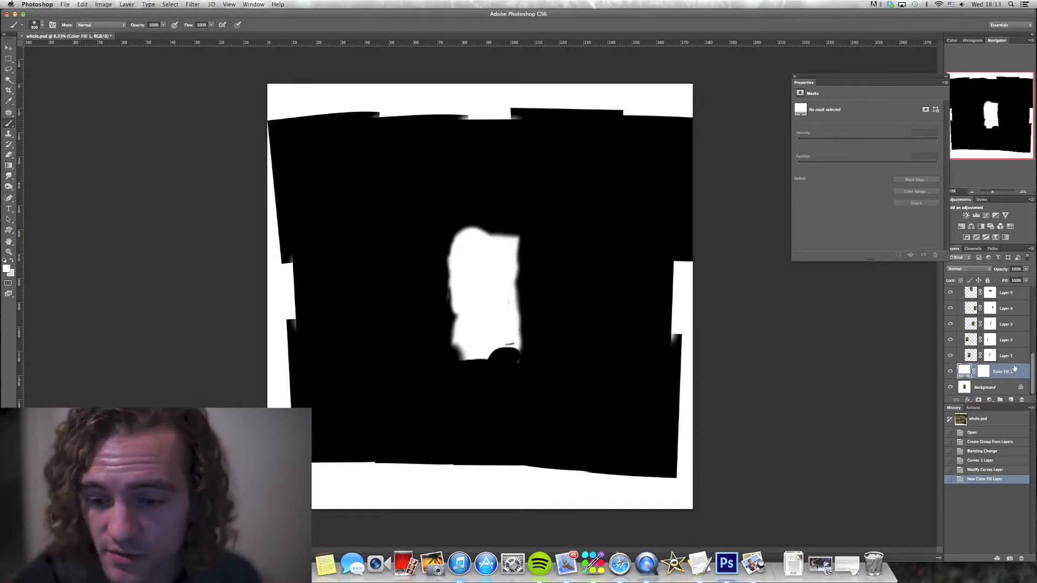
pyautogui.click(950, 356)
pyautogui.click(951, 355)
pyautogui.click(951, 355)
pyautogui.click(951, 355)
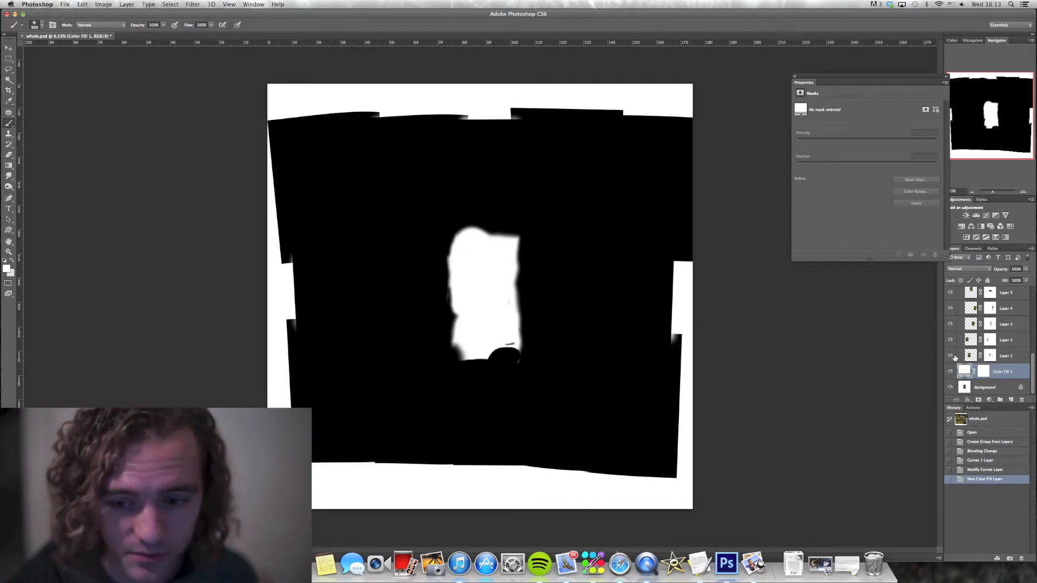
# Paint white on Layer 1's mask over the faint mark beside the central white area's left edge
pyautogui.scroll(1, 451, 302)
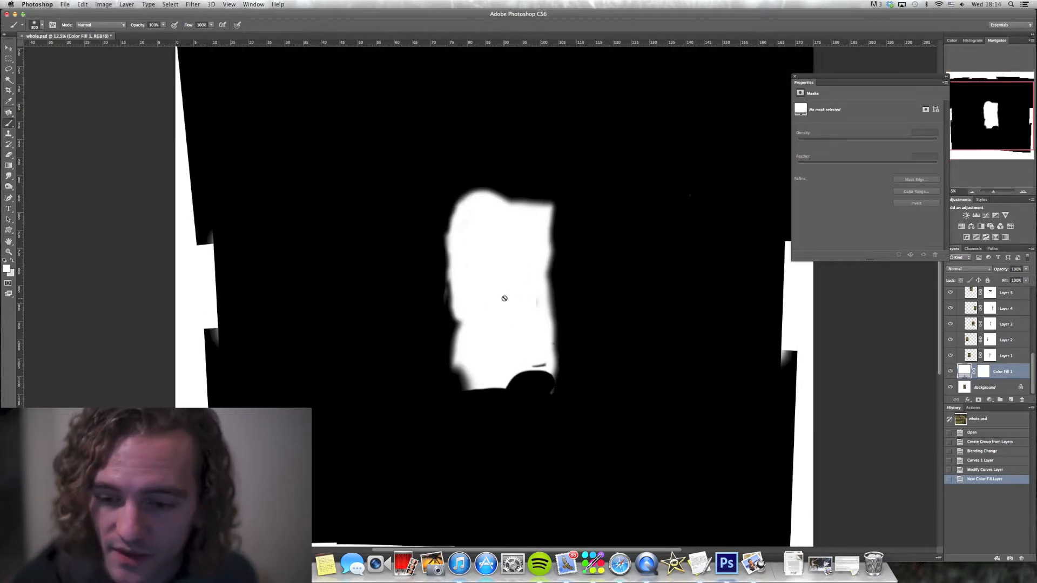
pyautogui.click(991, 355)
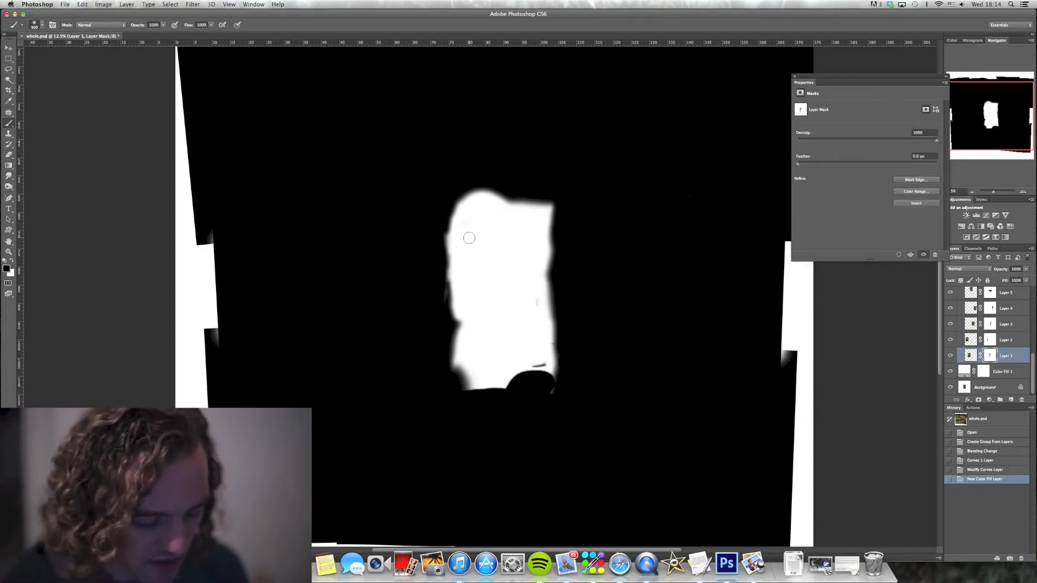
pyautogui.press('x')
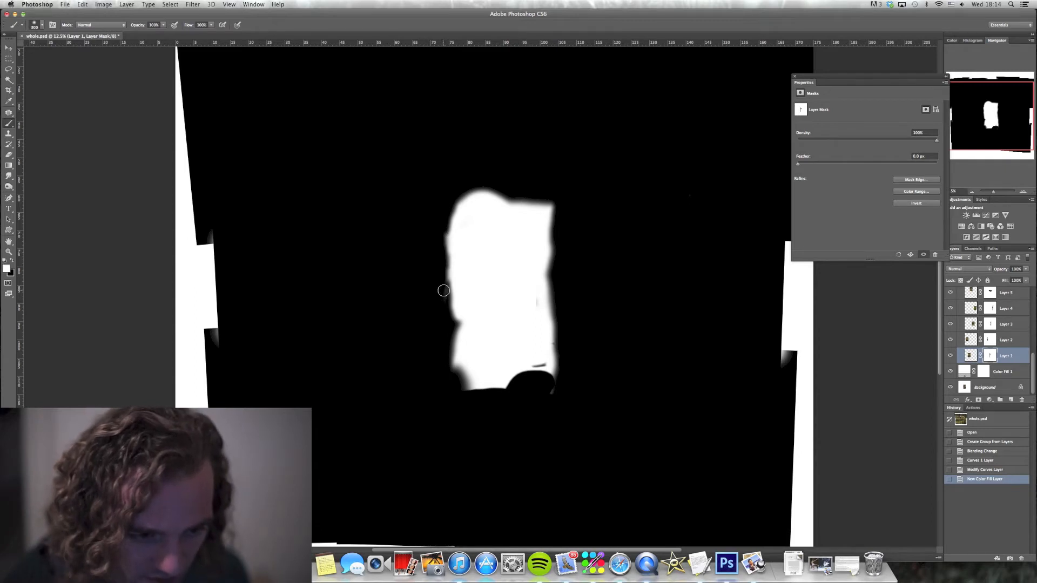
pyautogui.moveTo(442, 303); pyautogui.dragTo(441, 291)
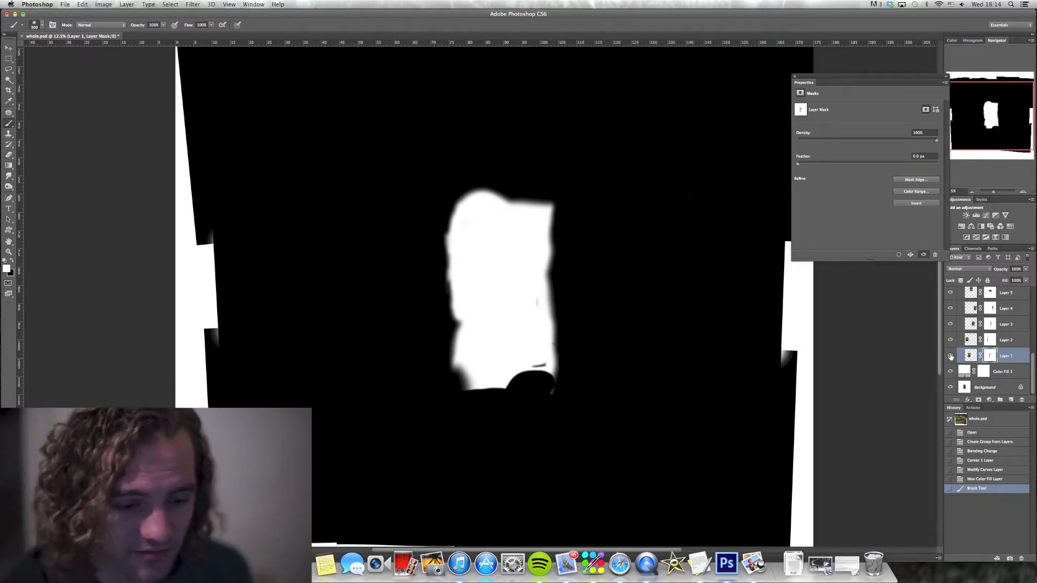
# Toggle Layer 1 off and on to check its mask coverage, and leave it hidden
pyautogui.click(949, 356)
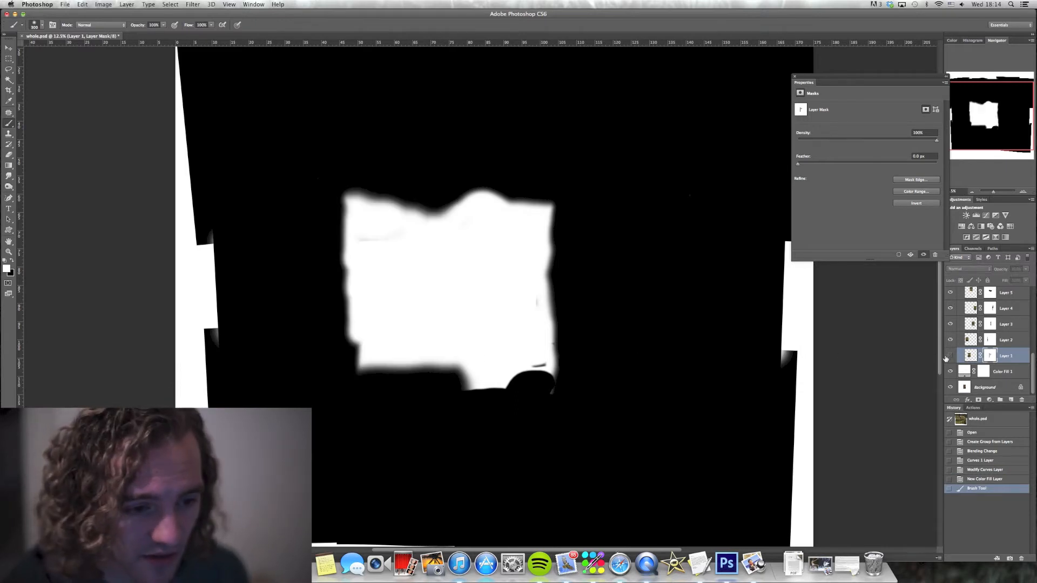
pyautogui.click(949, 356)
pyautogui.click(950, 356)
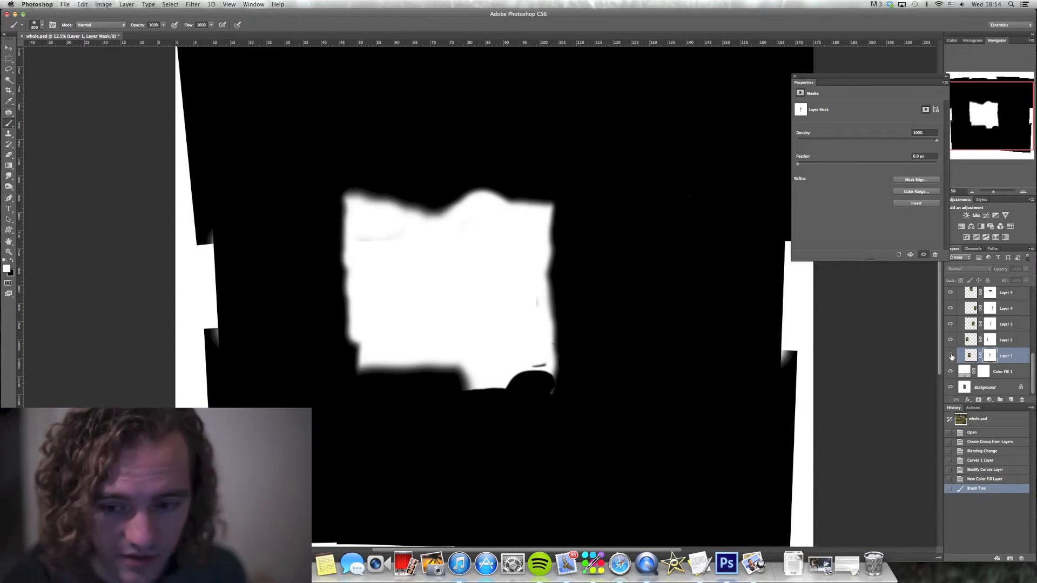
pyautogui.click(948, 356)
pyautogui.click(950, 356)
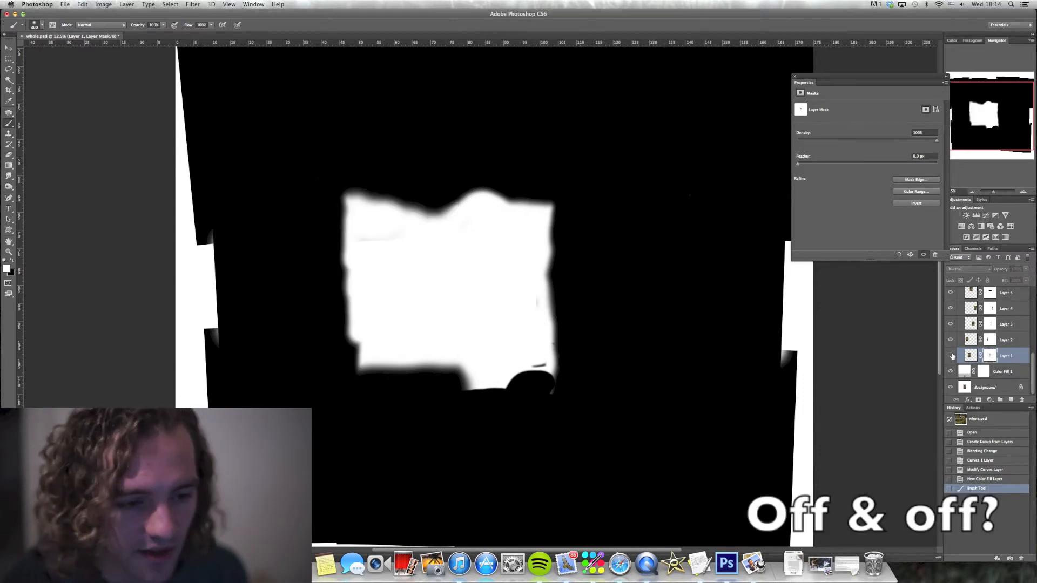
pyautogui.click(951, 356)
pyautogui.click(951, 357)
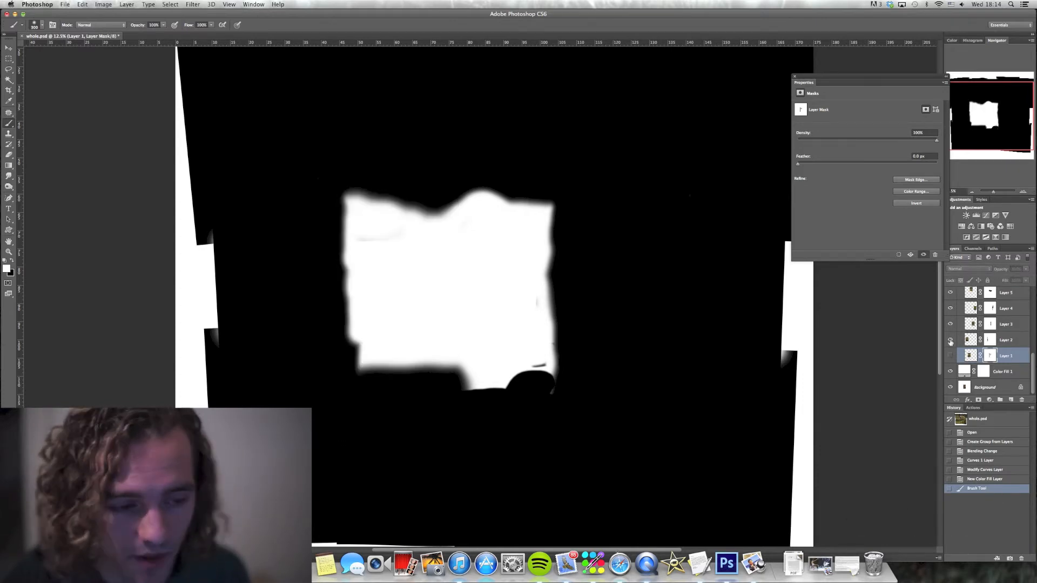
# Toggle Layer 2 to check its mask coverage, leave it hidden, and try to brush over the spike on the upper edge
pyautogui.click(949, 339)
pyautogui.click(950, 340)
pyautogui.click(951, 340)
pyautogui.click(952, 341)
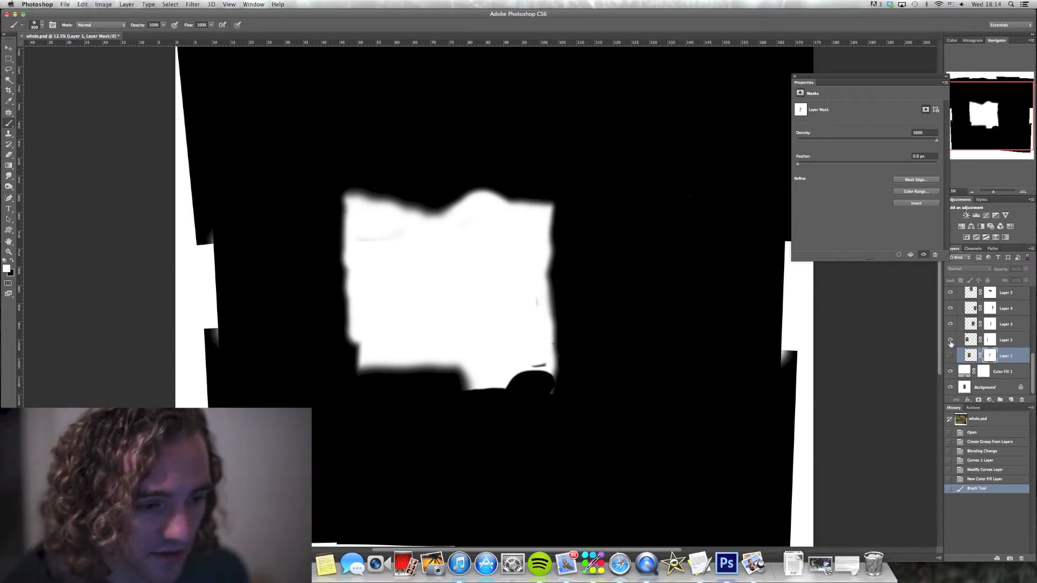
pyautogui.click(950, 341)
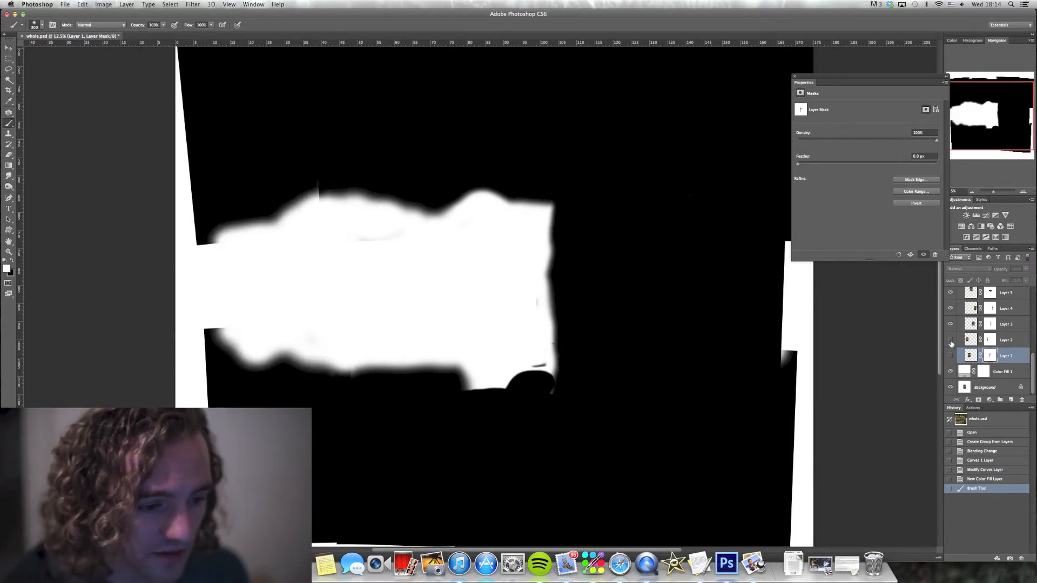
pyautogui.click(316, 190)
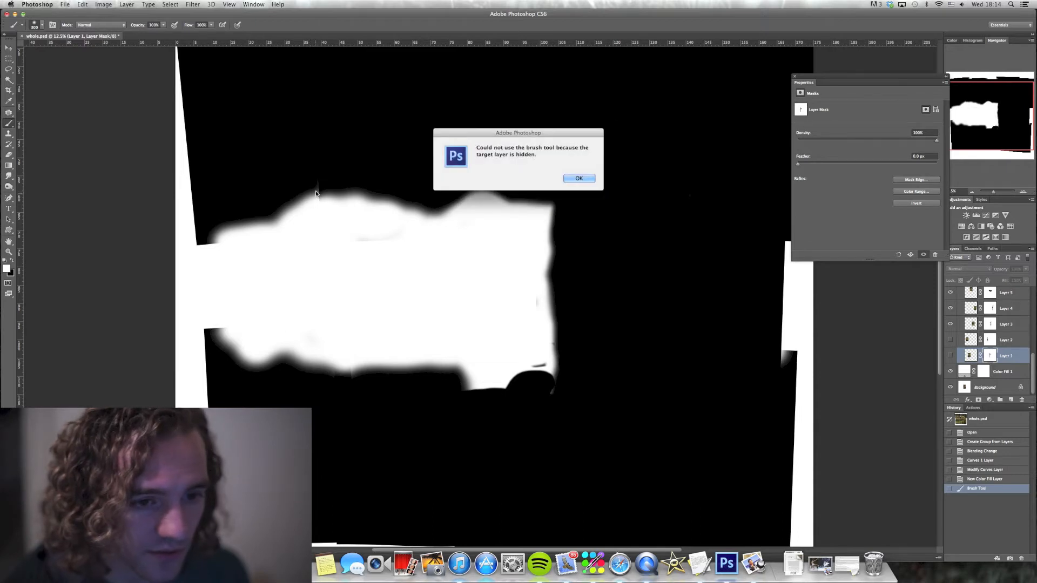
pyautogui.click(578, 178)
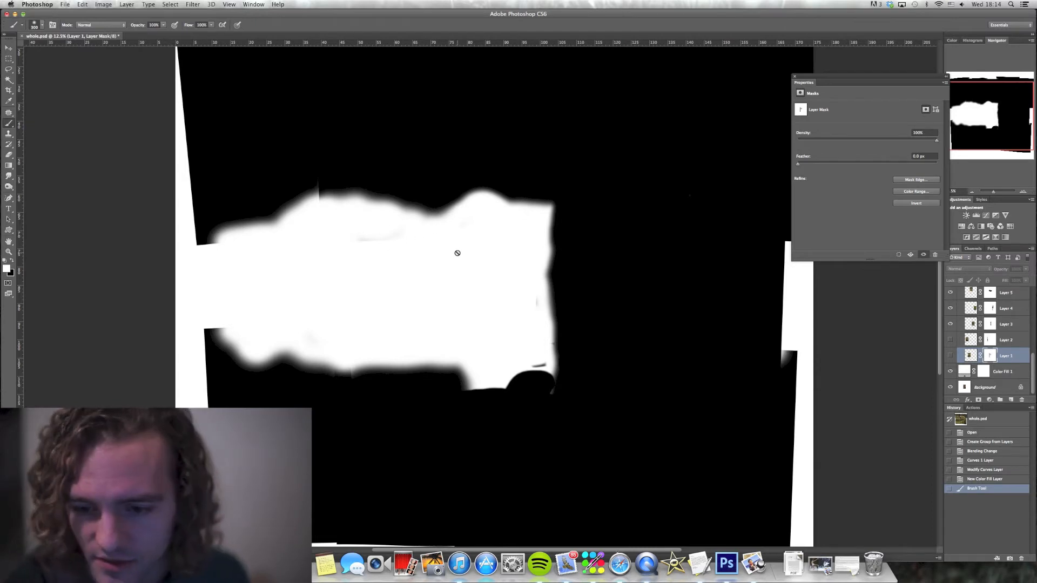
# Paint black on Layer 3's mask over the faint spots inside the central white area, and hide Layer 3
pyautogui.click(952, 324)
pyautogui.click(952, 324)
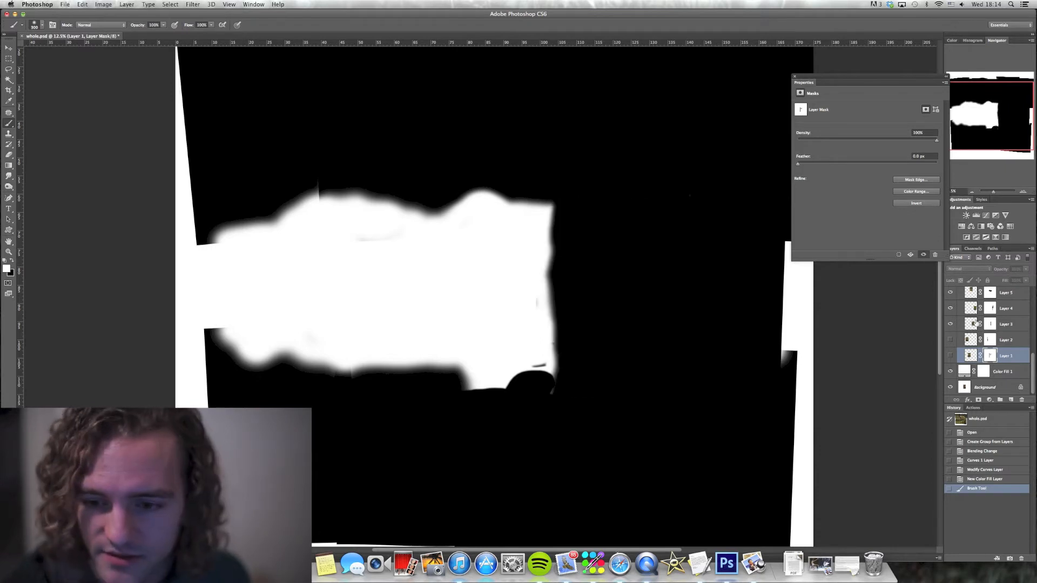
pyautogui.click(976, 325)
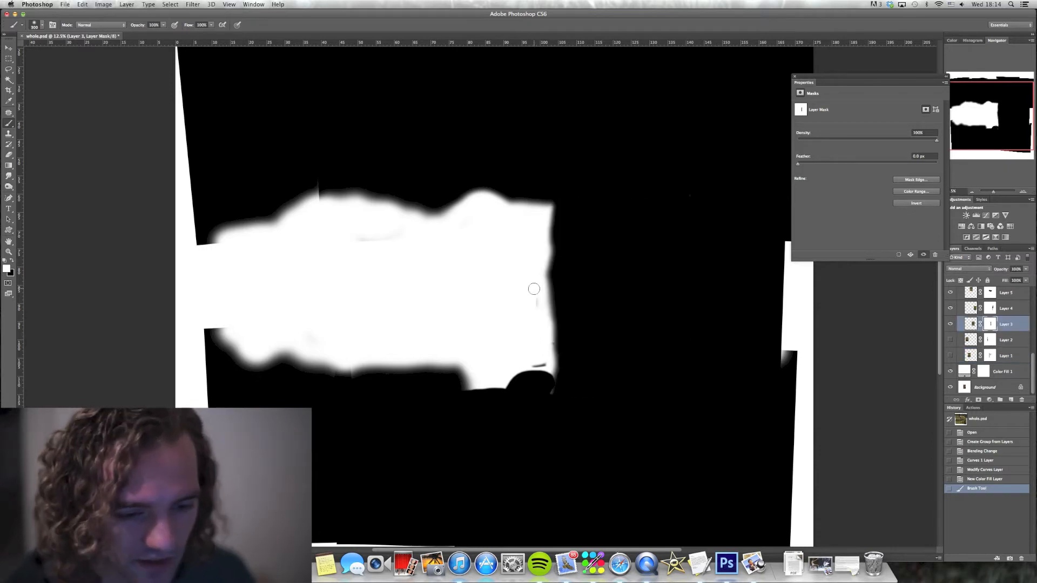
pyautogui.press('x')
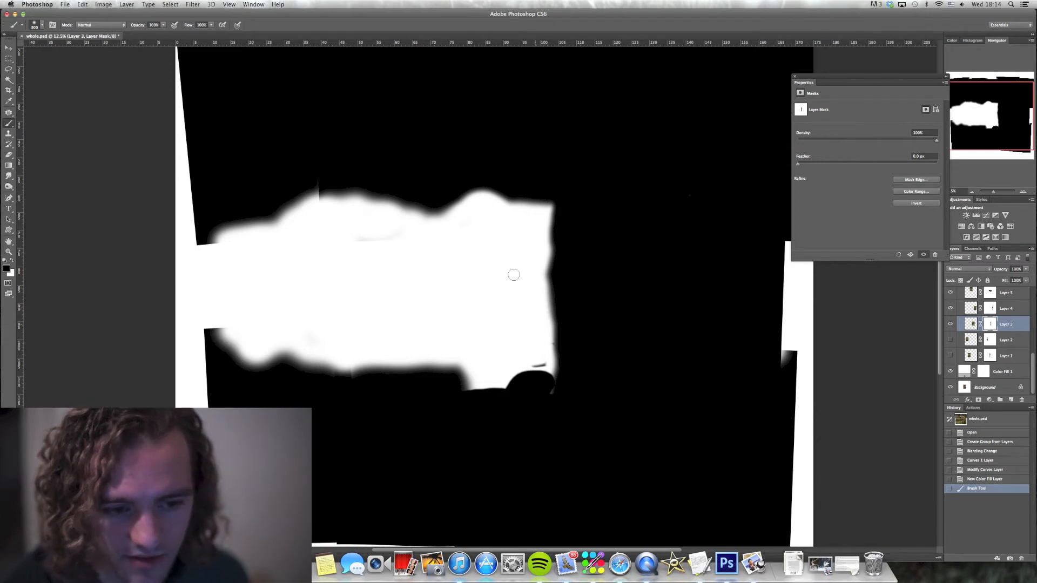
pyautogui.moveTo(514, 274); pyautogui.dragTo(497, 231)
pyautogui.click(951, 324)
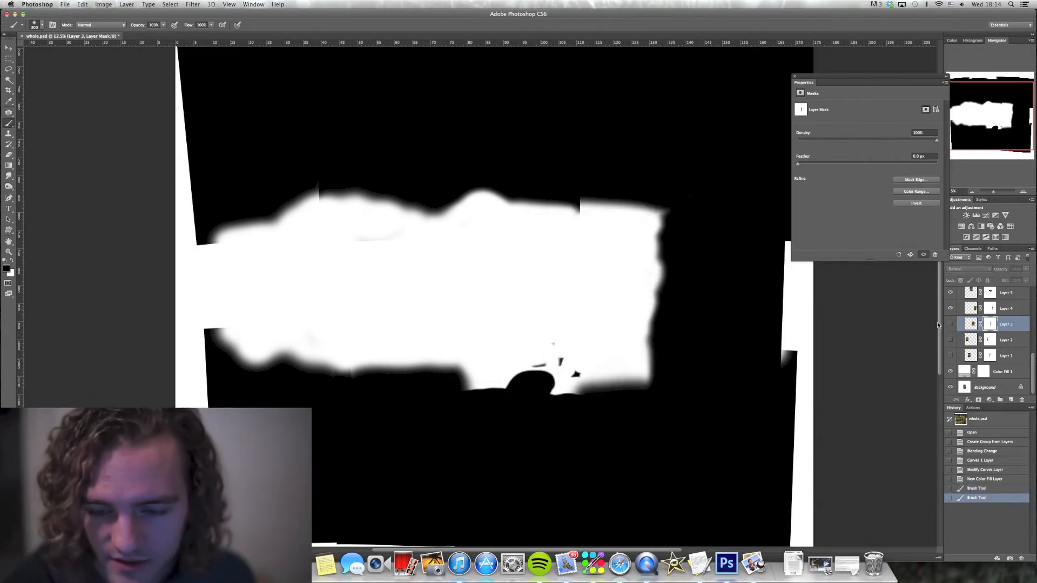
# Toggle Layer 4 to check its mask coverage and leave it hidden, and hide Layer 5 as well
pyautogui.click(951, 309)
pyautogui.click(950, 309)
pyautogui.click(951, 309)
pyautogui.click(951, 309)
pyautogui.click(951, 309)
pyautogui.scroll(4, 988, 346)
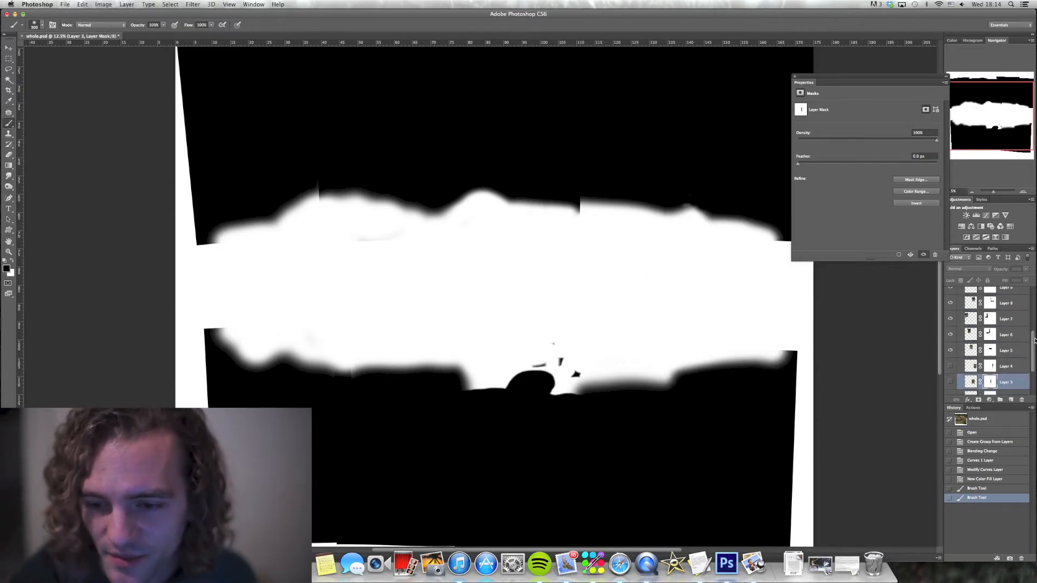
pyautogui.click(949, 361)
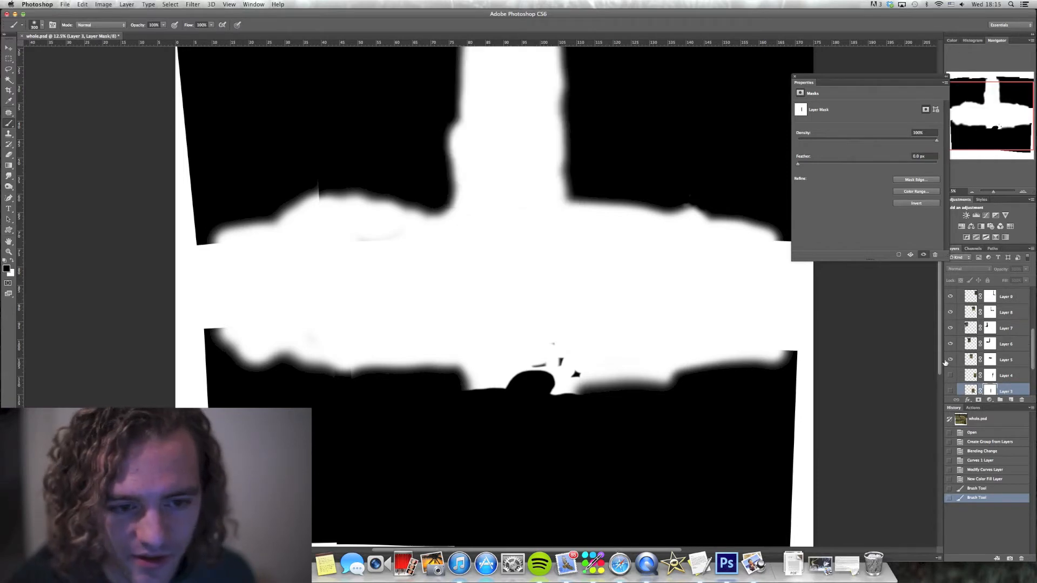
# Show Layer 5 and paint black on its mask with a larger brush over the hard corner on its upper edge
pyautogui.click(948, 361)
pyautogui.click(990, 360)
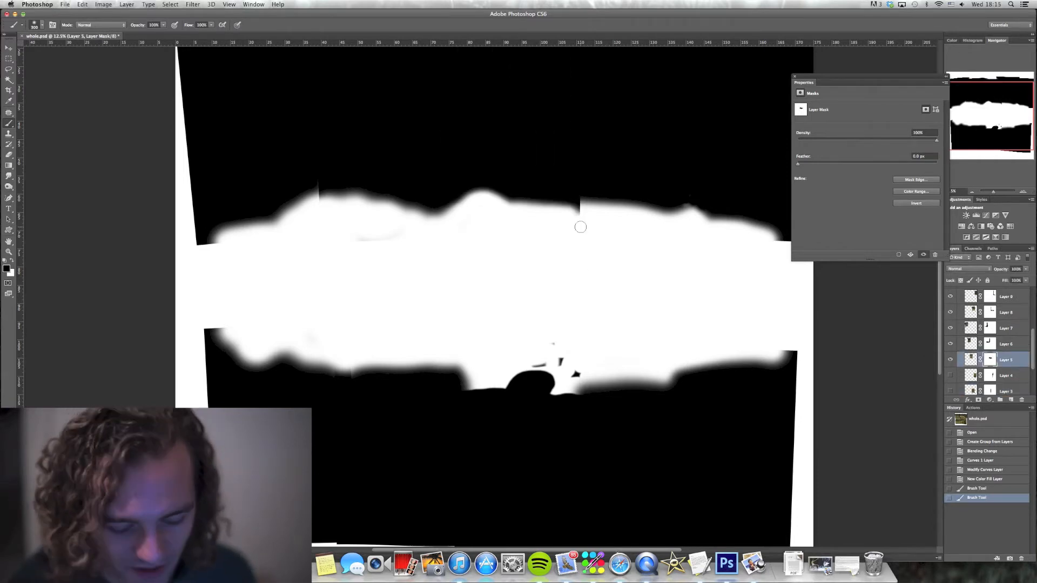
pyautogui.press(']')
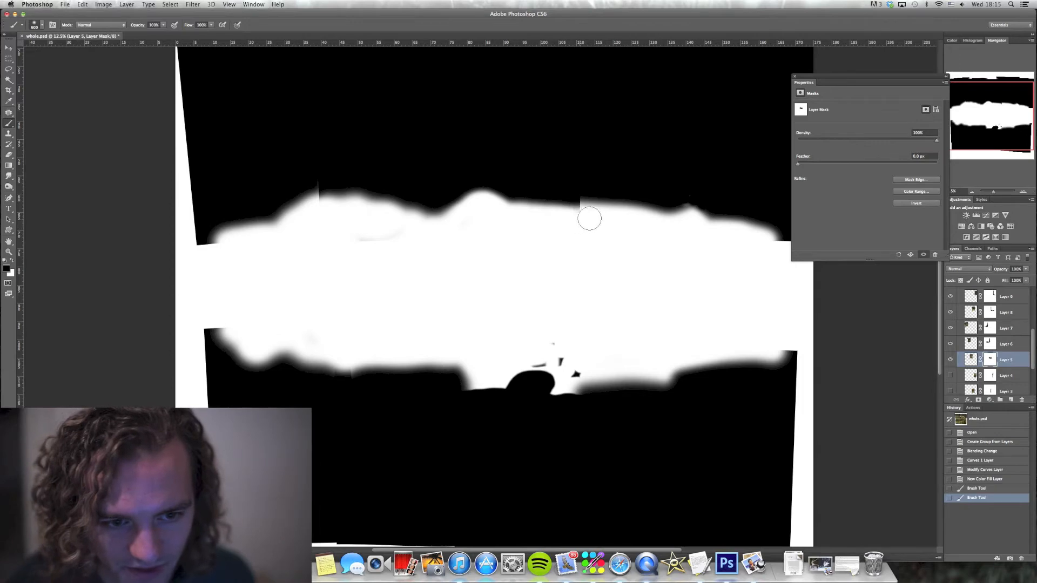
pyautogui.moveTo(583, 209)
pyautogui.mouseDown()
pyautogui.moveTo(535, 234)
pyautogui.moveTo(475, 236)
pyautogui.moveTo(471, 246)
pyautogui.mouseUp()
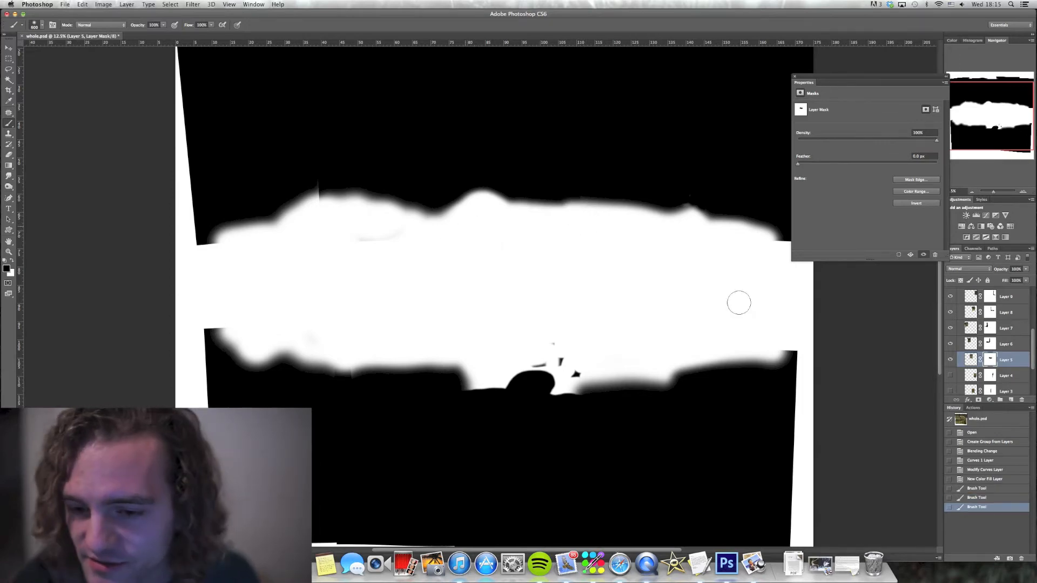
# Toggle Layer 5 to check its cleaned mask and leave it hidden
pyautogui.click(951, 360)
pyautogui.click(952, 359)
pyautogui.click(951, 360)
pyautogui.click(951, 360)
pyautogui.click(951, 360)
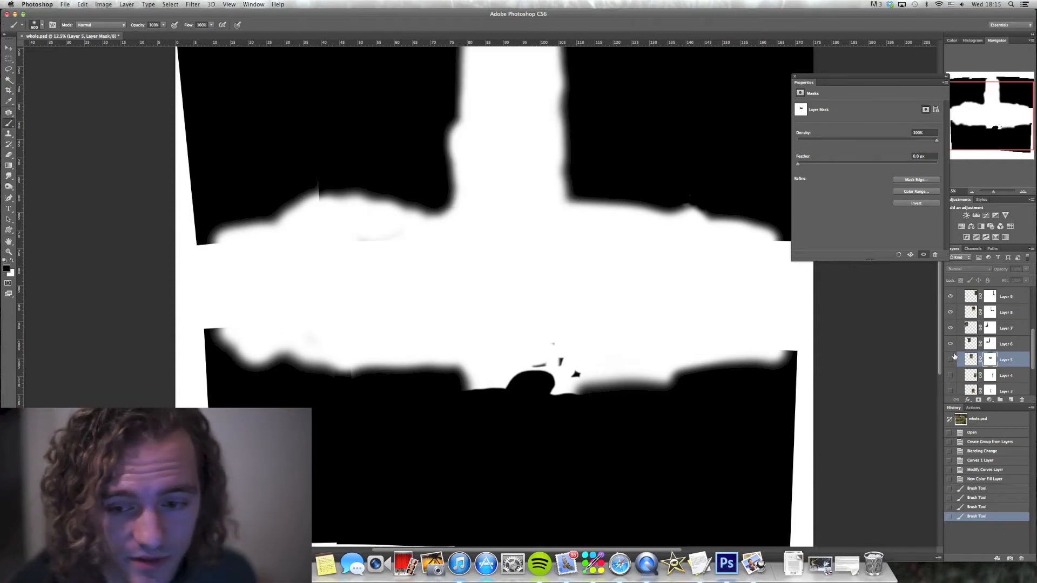
# Toggle Layer 6 to check its coverage and paint black on its mask over the faint spots and the spike on its left edge
pyautogui.click(951, 346)
pyautogui.click(951, 345)
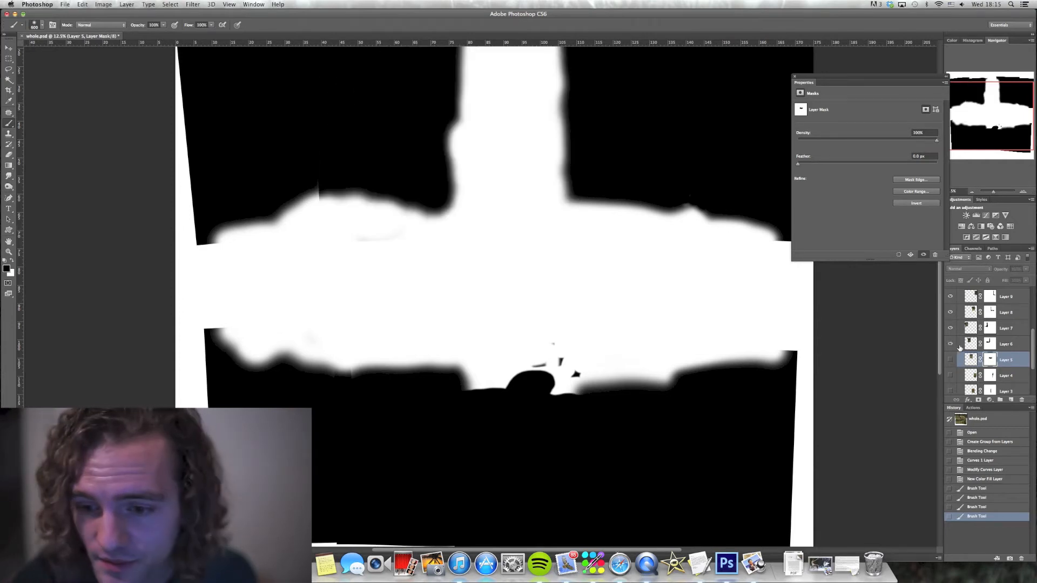
pyautogui.click(990, 346)
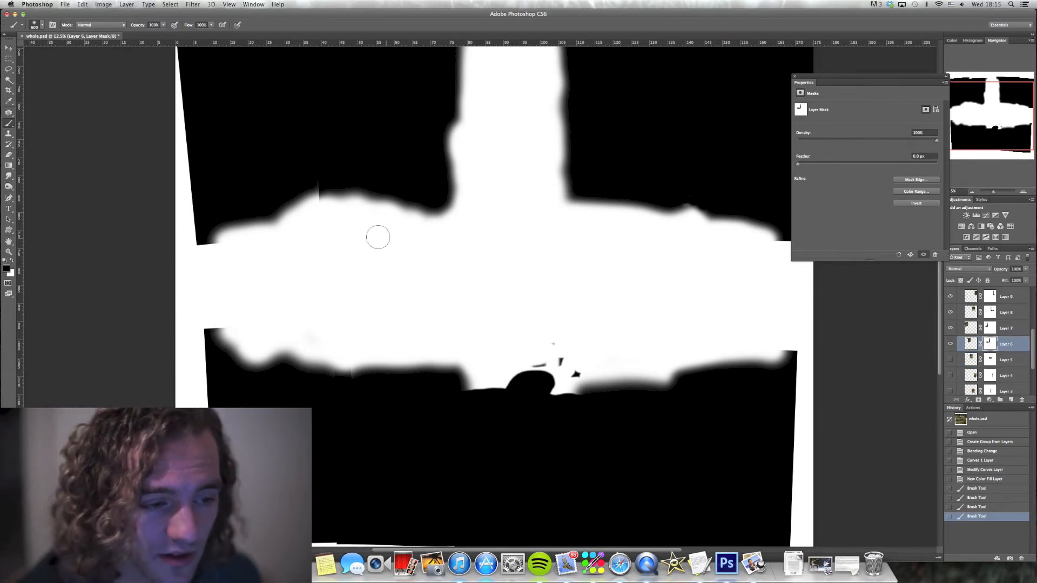
pyautogui.moveTo(321, 209)
pyautogui.mouseDown()
pyautogui.moveTo(326, 201)
pyautogui.moveTo(319, 208)
pyautogui.mouseUp()
pyautogui.hotkey('ctrl', 'z')
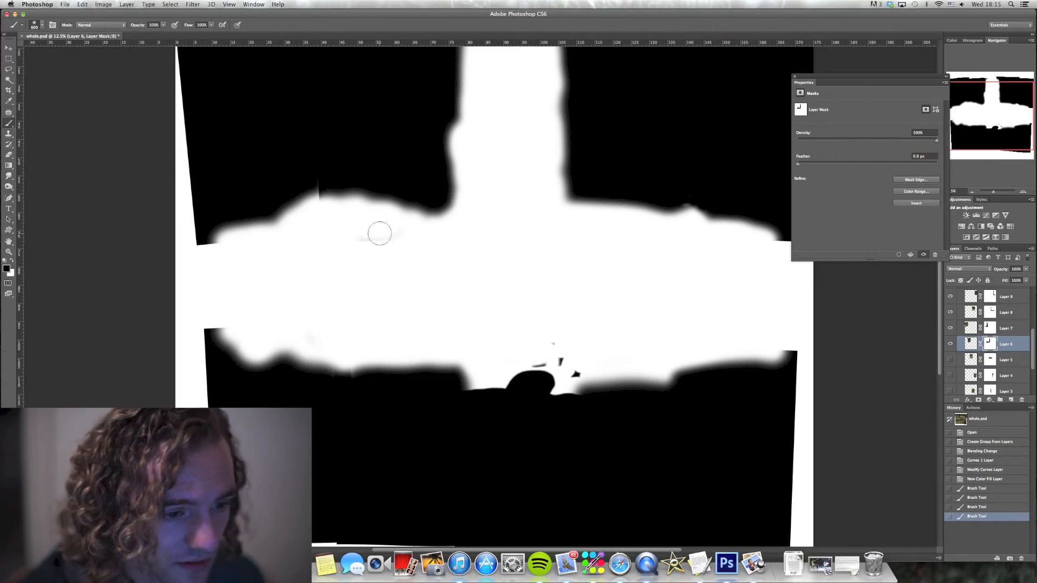
pyautogui.moveTo(315, 214); pyautogui.dragTo(318, 207)
# Paint white on Layer 7's mask around the spike on the upper edge, restore black as the foreground color, and hide Layer 6
pyautogui.click(990, 327)
pyautogui.press('x')
pyautogui.moveTo(321, 178)
pyautogui.mouseDown()
pyautogui.moveTo(253, 181)
pyautogui.moveTo(279, 180)
pyautogui.mouseUp()
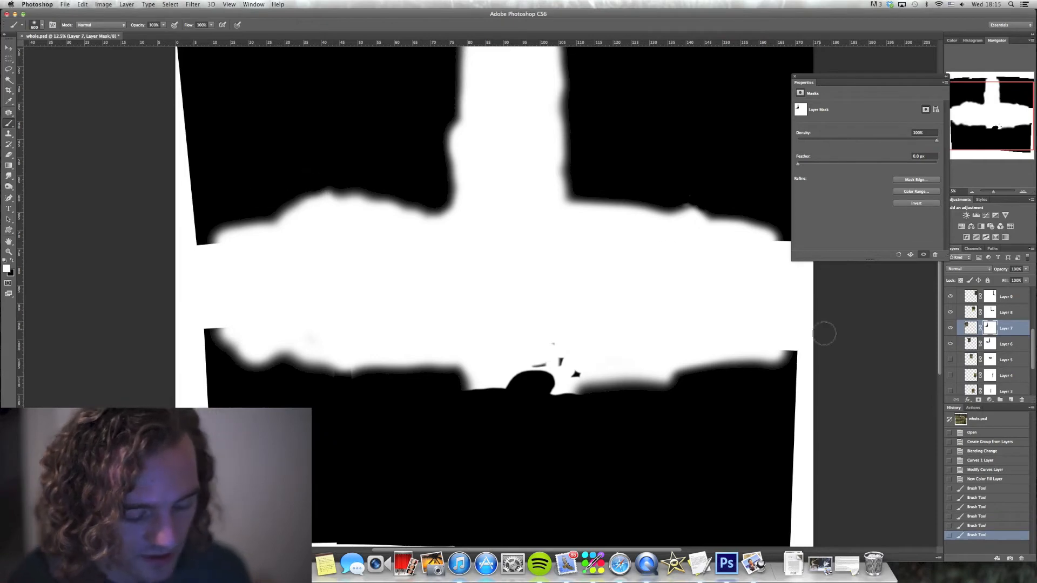
pyautogui.press('x')
pyautogui.click(950, 344)
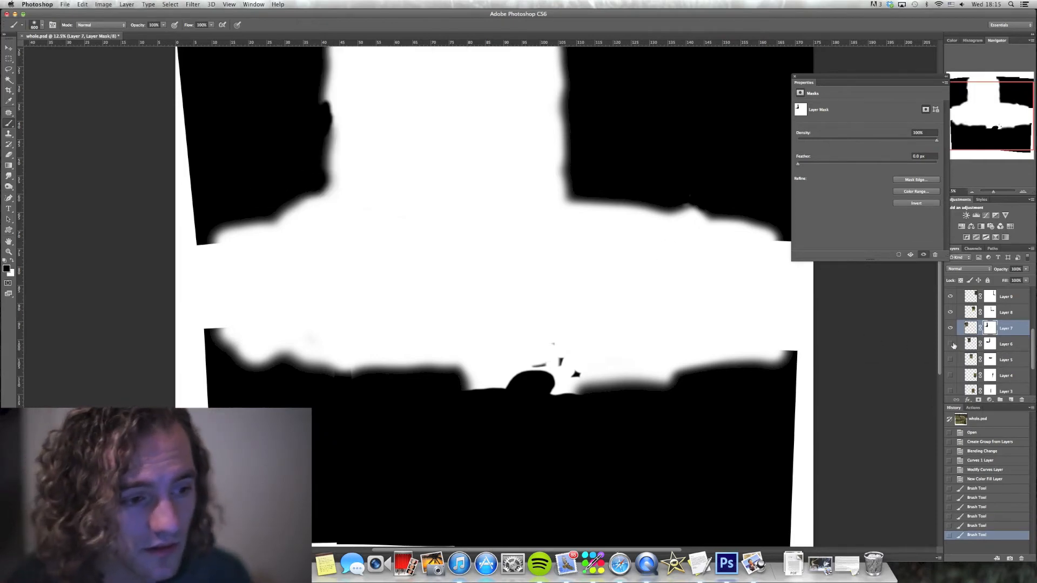
# Paint black with a smaller brush on Layer 7's mask just outside its right edge, and hide Layer 7
pyautogui.moveTo(522, 247); pyautogui.dragTo(518, 315)
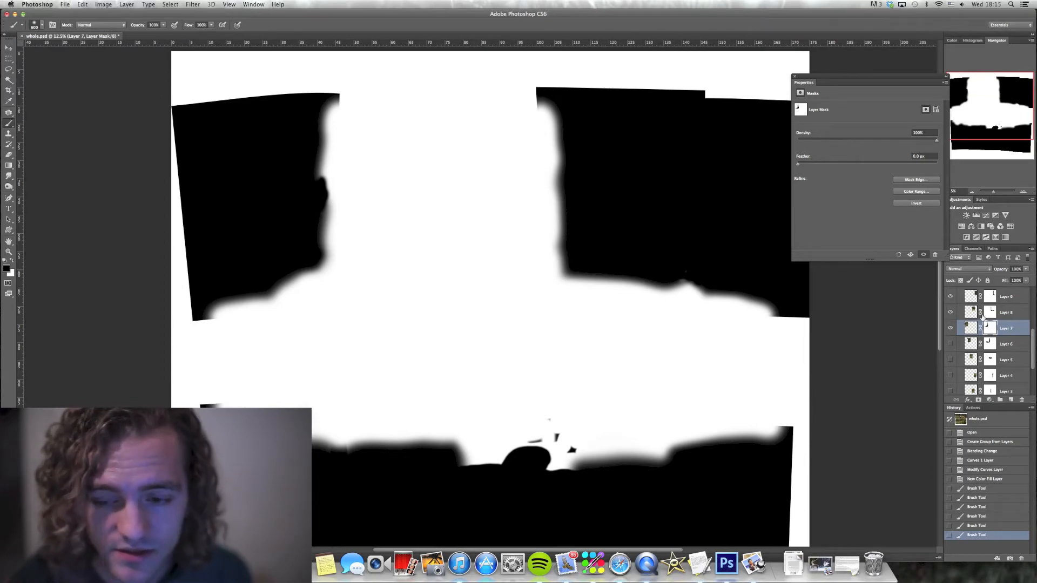
pyautogui.press('[')
pyautogui.press('[')
pyautogui.press('[')
pyautogui.press('[')
pyautogui.press('[')
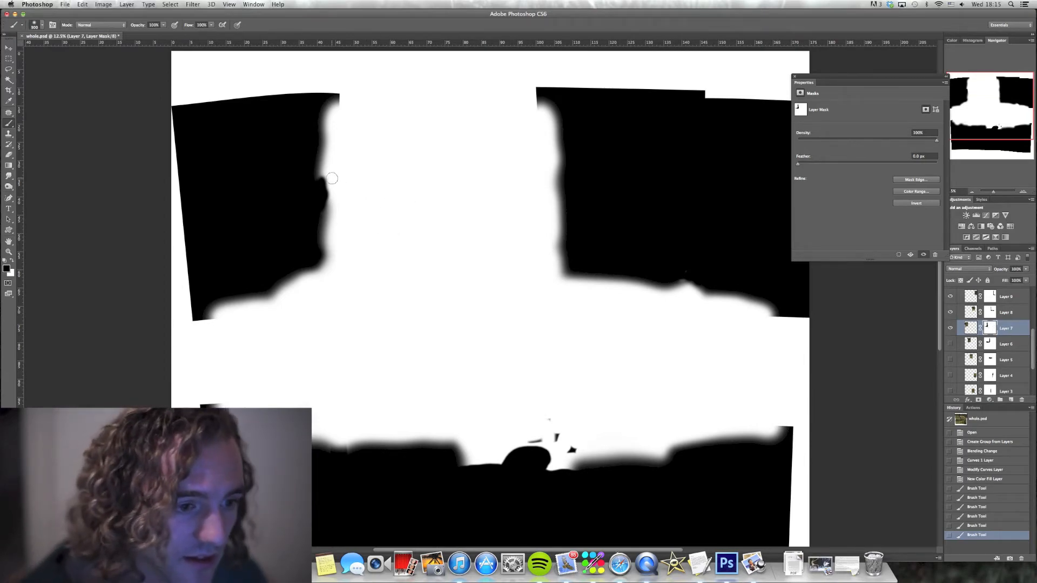
pyautogui.moveTo(342, 261)
pyautogui.mouseDown()
pyautogui.moveTo(312, 310)
pyautogui.moveTo(361, 204)
pyautogui.moveTo(350, 150)
pyautogui.mouseUp()
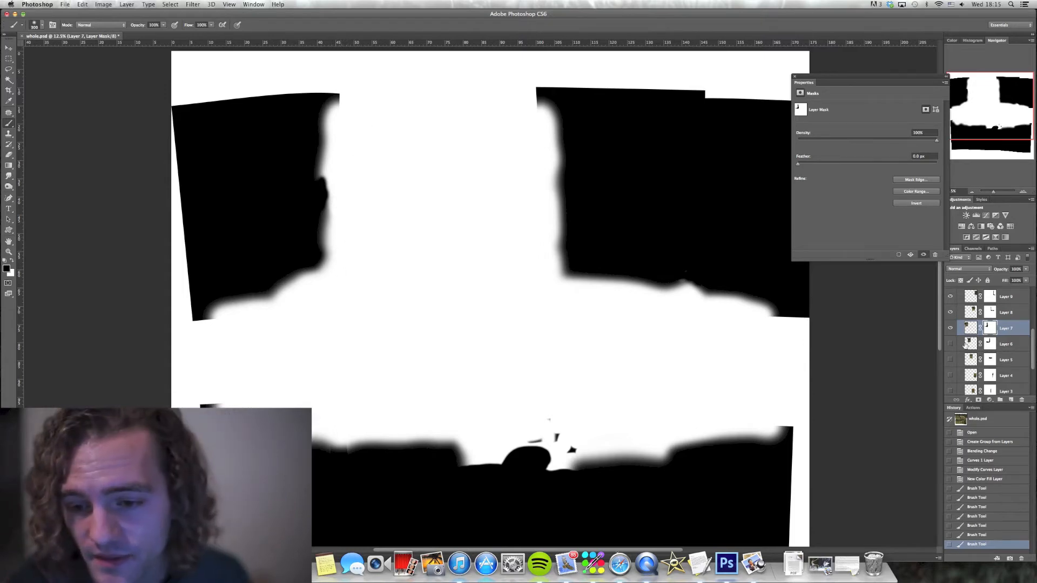
pyautogui.click(951, 328)
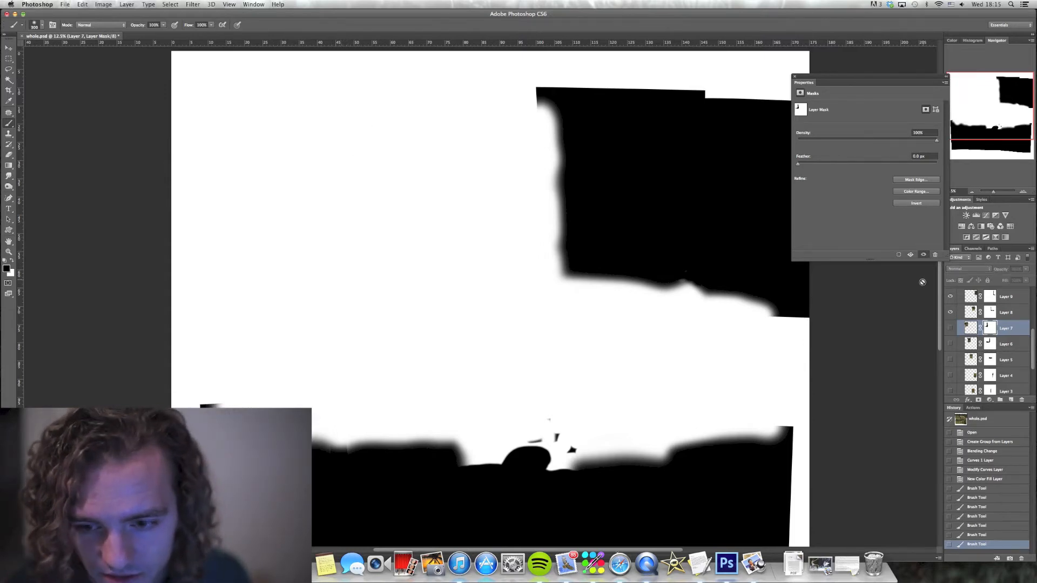
# Toggle Layer 8 to check its coverage, paint black on its mask just outside the left edge, and hide it
pyautogui.click(951, 312)
pyautogui.click(950, 312)
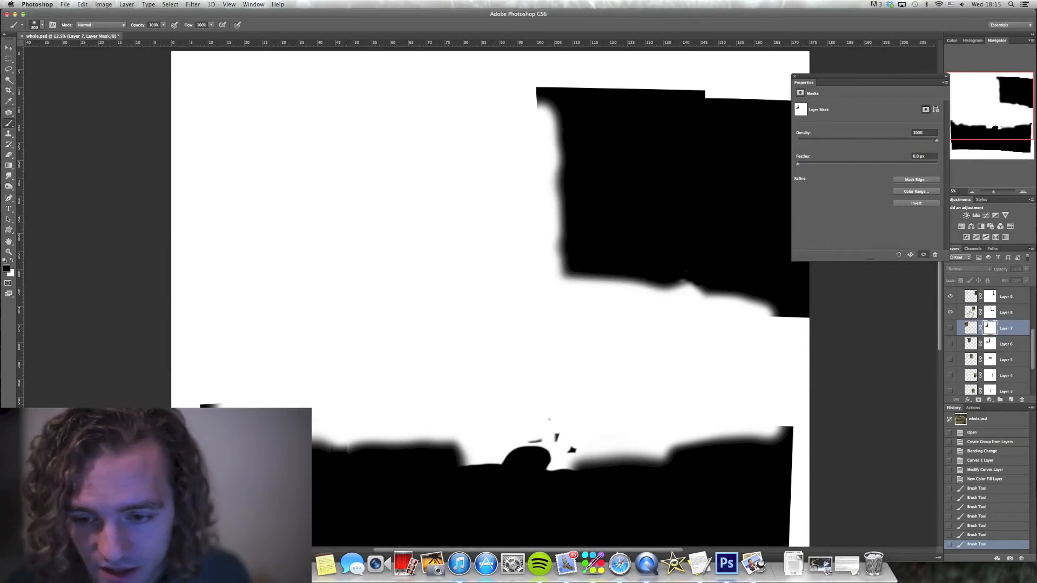
pyautogui.click(993, 314)
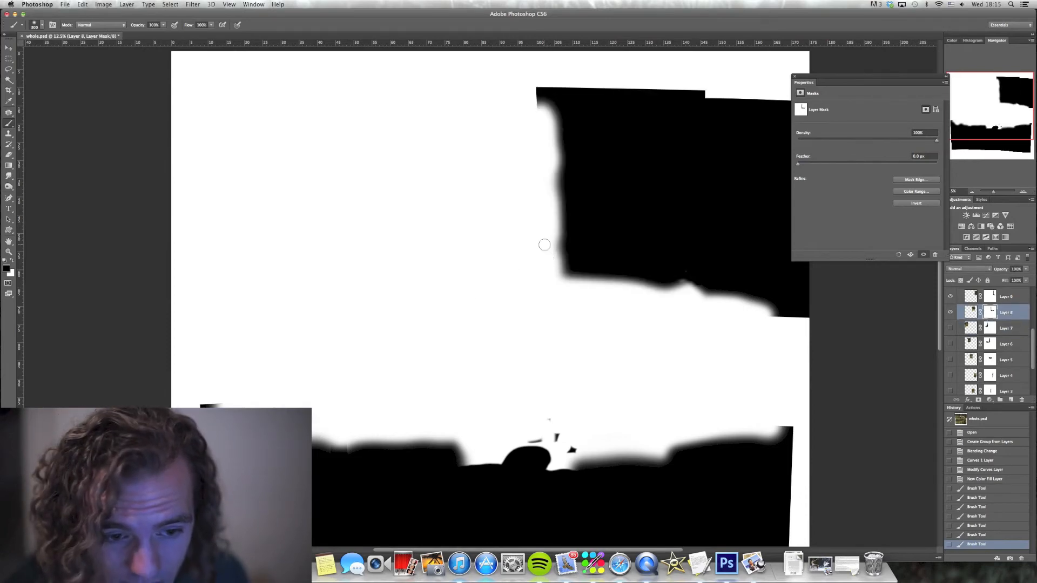
pyautogui.moveTo(523, 200); pyautogui.dragTo(536, 118)
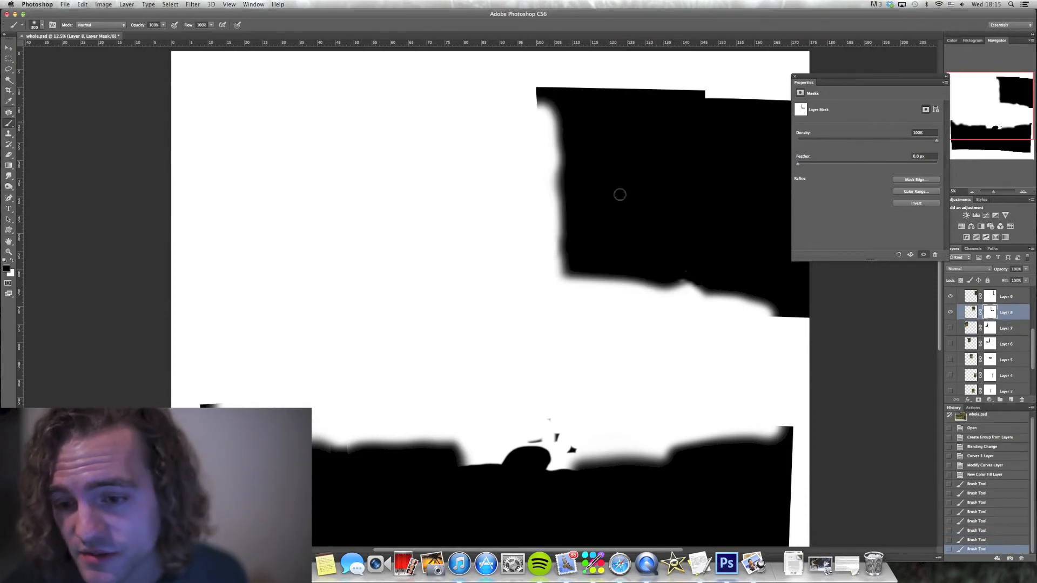
pyautogui.click(950, 312)
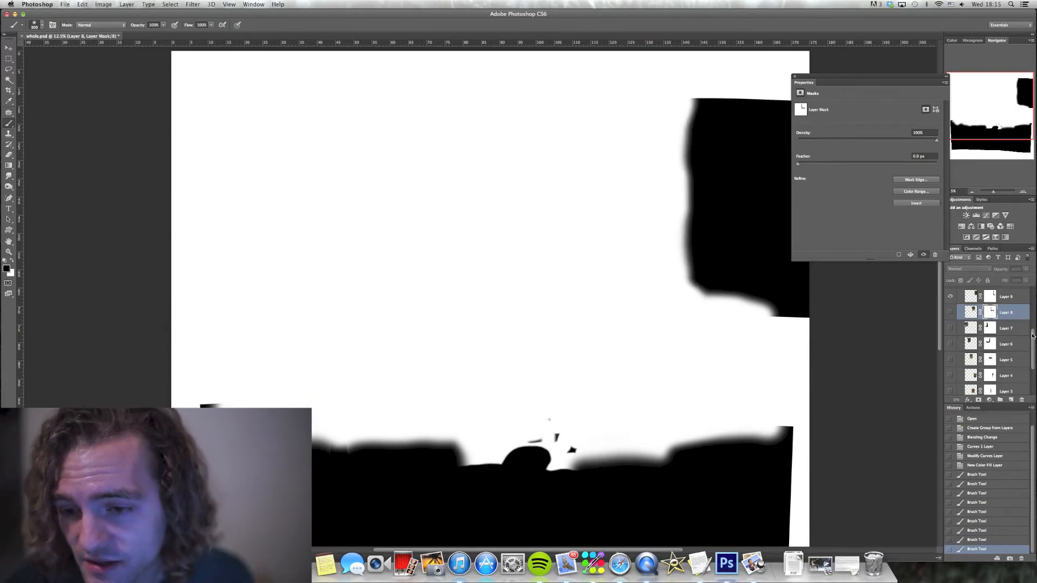
# Toggle Layer 9 to check its coverage, paint black on its mask outside the black area, and hide it
pyautogui.scroll(3, 1016, 338)
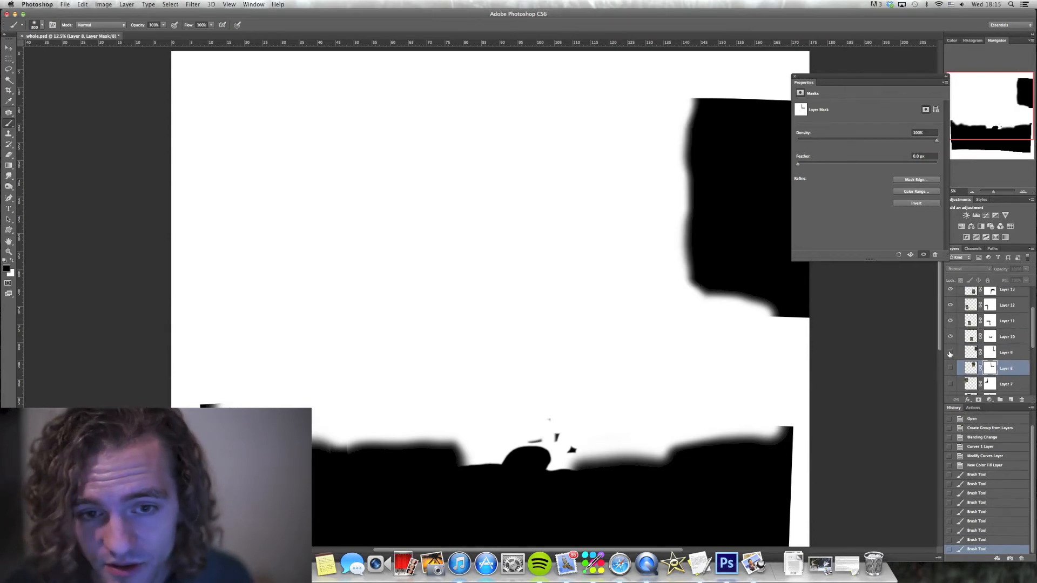
pyautogui.click(950, 354)
pyautogui.click(950, 354)
pyautogui.click(950, 355)
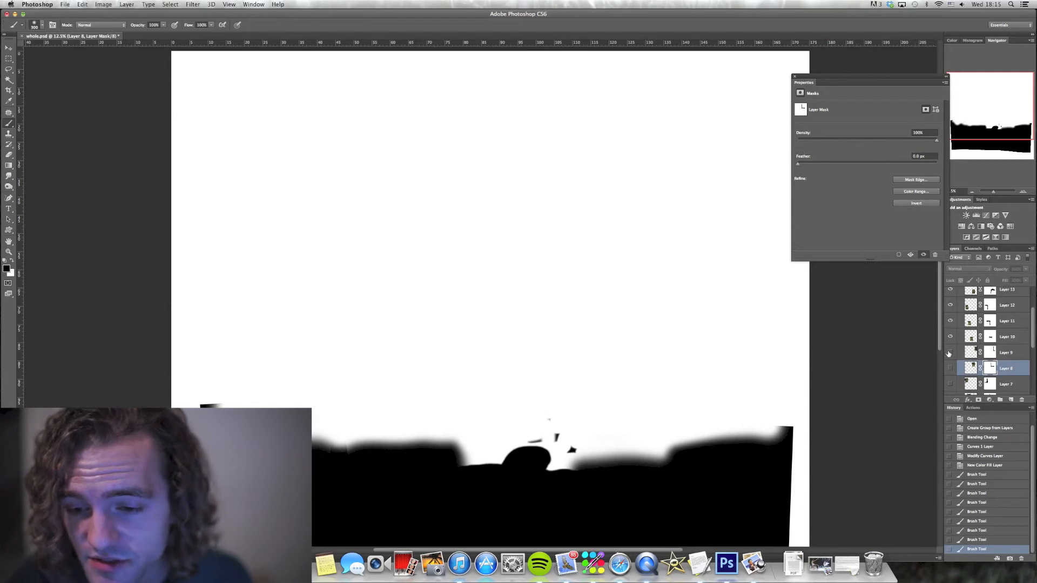
pyautogui.click(950, 352)
pyautogui.click(989, 352)
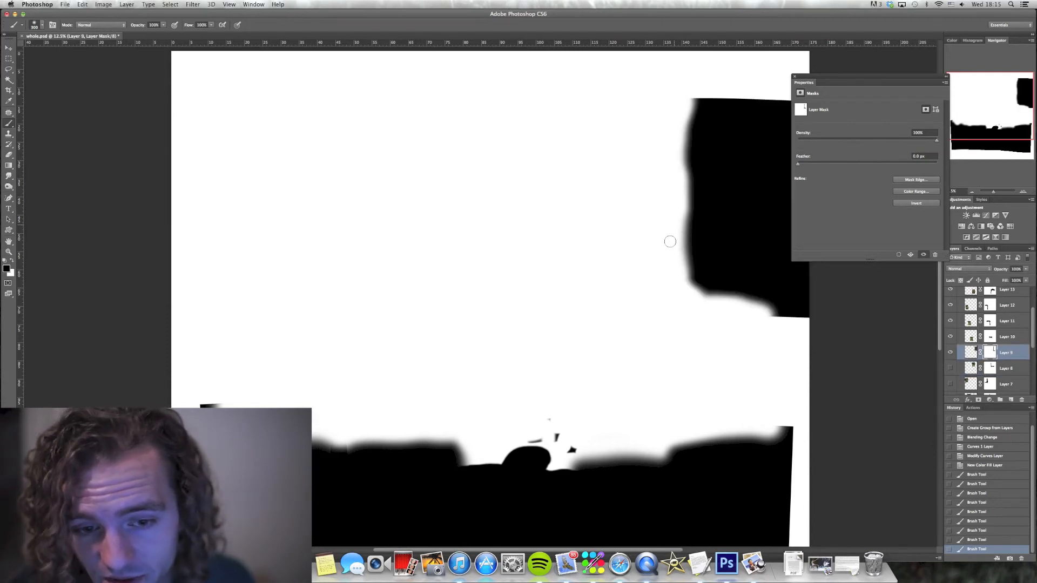
pyautogui.click(742, 303)
pyautogui.click(951, 353)
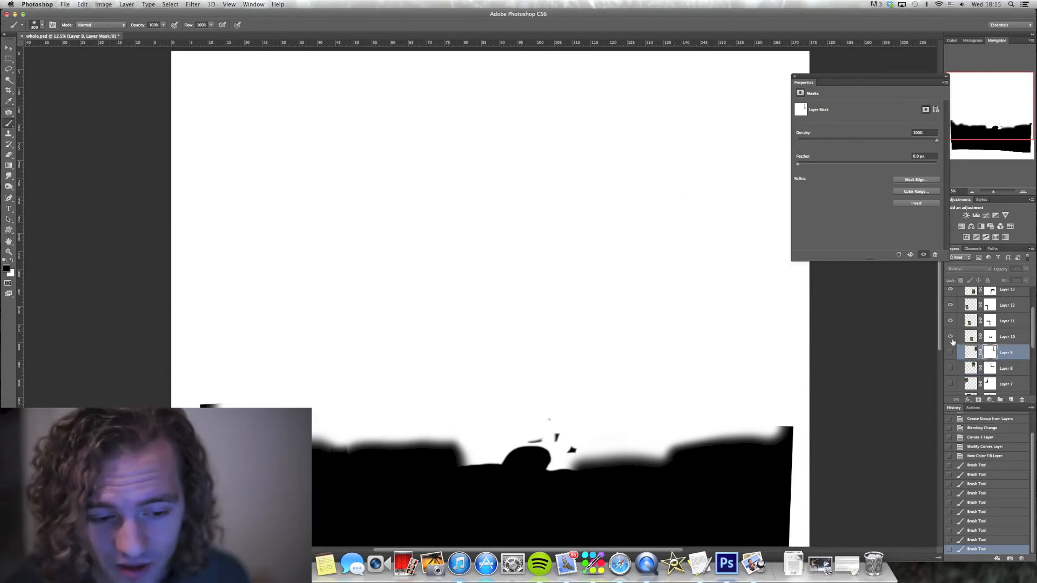
# Paint black on Layer 10's mask over the stray specks above its upper edge, and hide Layer 10
pyautogui.click(952, 338)
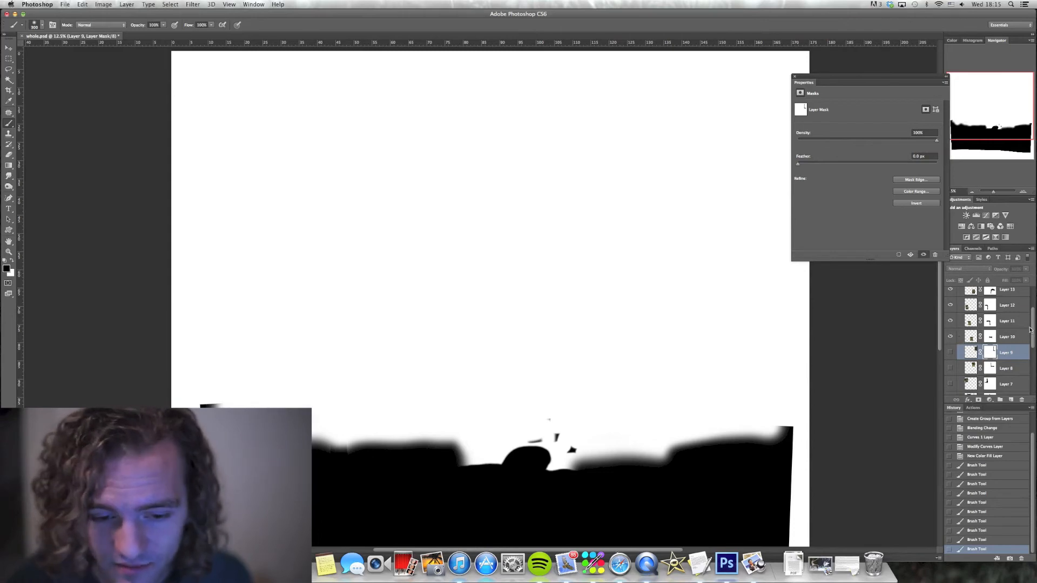
pyautogui.moveTo(551, 330); pyautogui.dragTo(535, 257)
pyautogui.moveTo(534, 241); pyautogui.dragTo(742, 275)
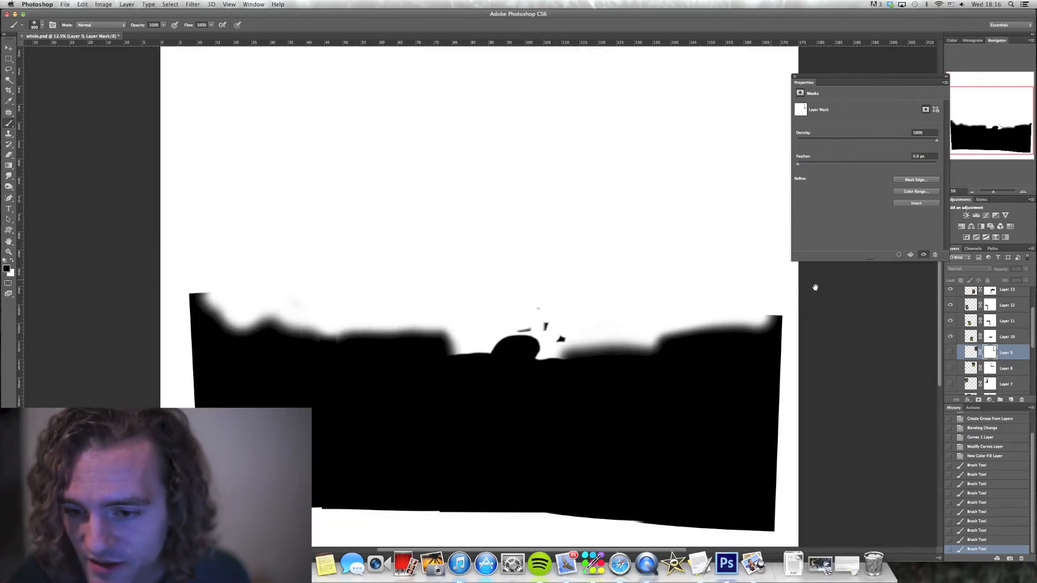
pyautogui.click(1000, 336)
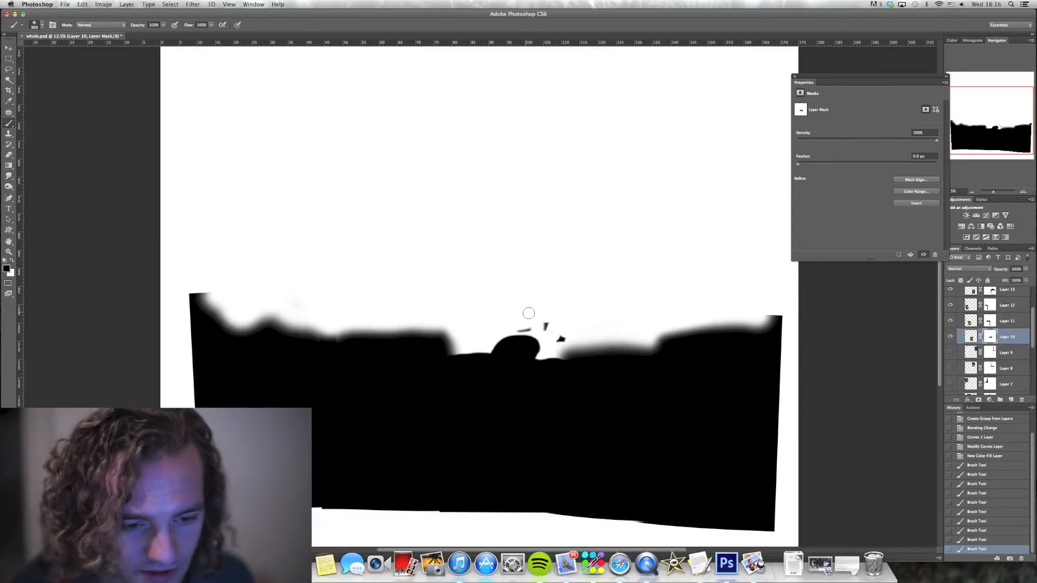
pyautogui.moveTo(533, 315)
pyautogui.mouseDown()
pyautogui.moveTo(547, 332)
pyautogui.moveTo(569, 335)
pyautogui.moveTo(510, 329)
pyautogui.moveTo(528, 327)
pyautogui.moveTo(557, 298)
pyautogui.mouseUp()
pyautogui.click(951, 337)
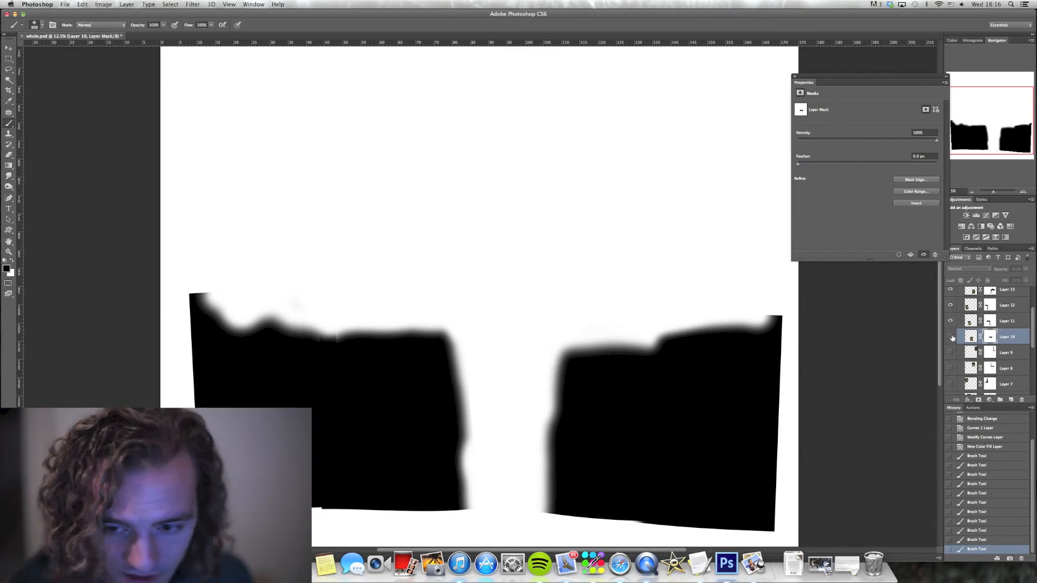
# Paint black on Layer 11's mask just outside its right edge, and toggle the layer to check its coverage
pyautogui.click(991, 322)
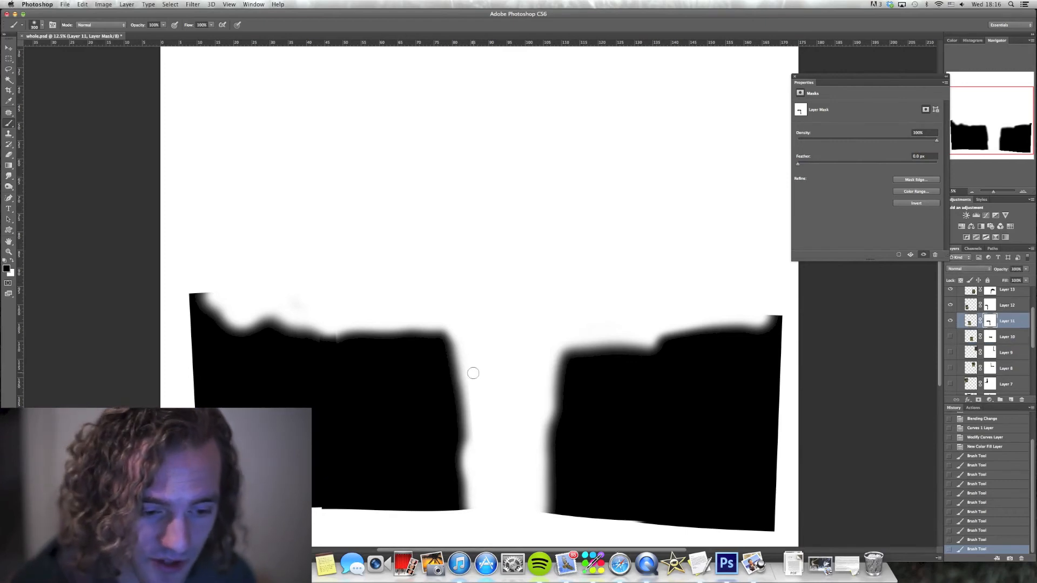
pyautogui.moveTo(475, 399)
pyautogui.mouseDown()
pyautogui.moveTo(478, 437)
pyautogui.moveTo(474, 387)
pyautogui.mouseUp()
pyautogui.click(951, 321)
pyautogui.click(953, 323)
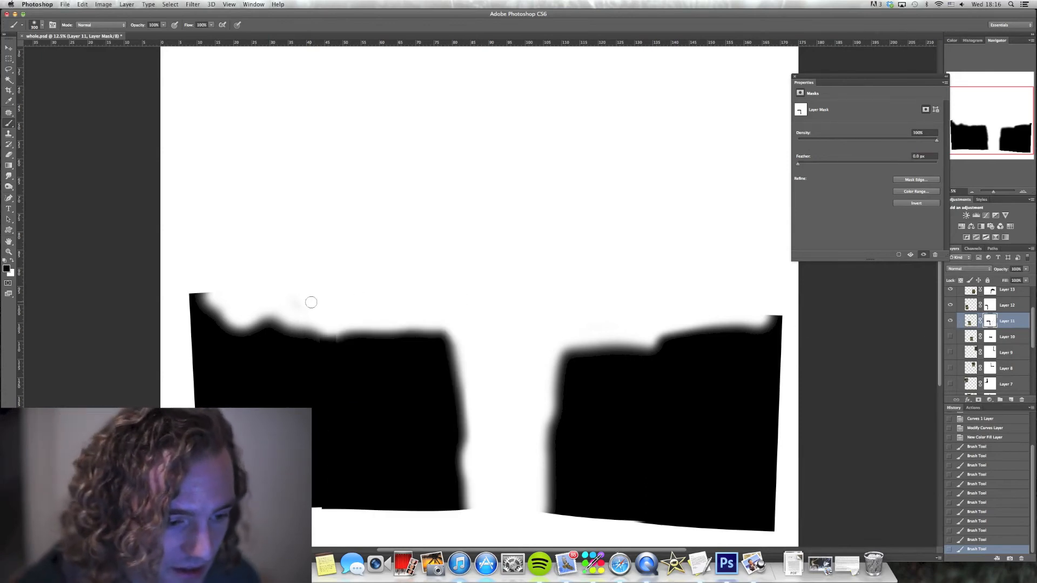
# Paint black on the masks of Layers 11 and 12 over the small spike where their upper edges meet
pyautogui.moveTo(325, 327); pyautogui.dragTo(328, 332)
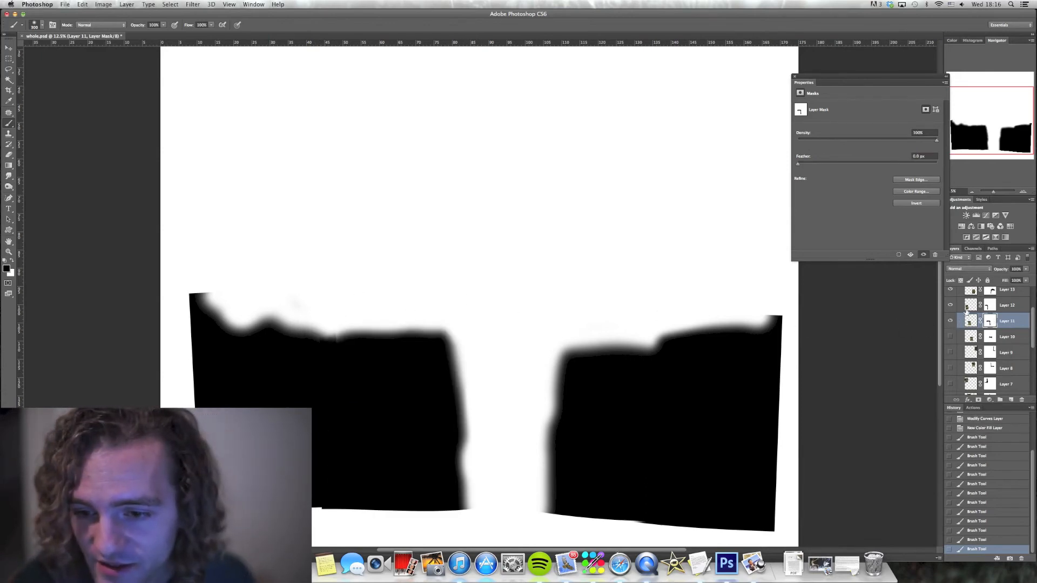
pyautogui.click(993, 307)
pyautogui.click(330, 330)
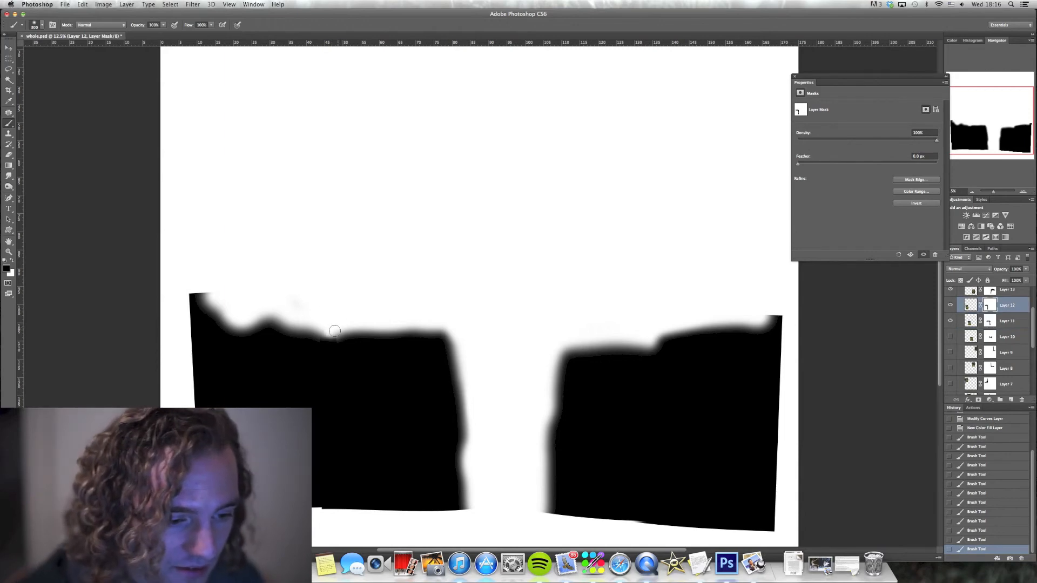
# Paint white on Layer 11's mask at the notch beside Layer 12, select Layer 12's mask, and hide Layer 11
pyautogui.click(991, 322)
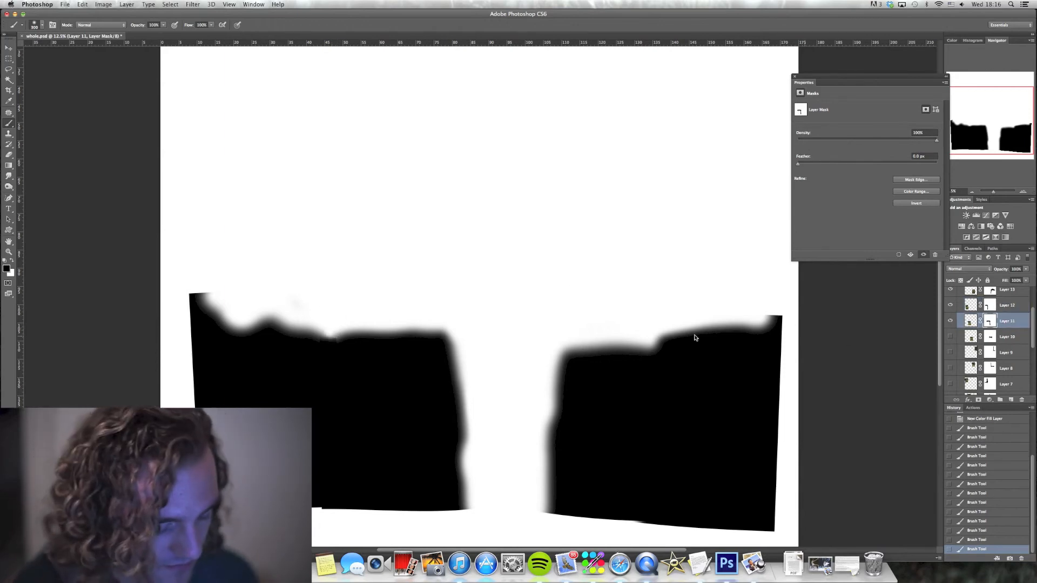
pyautogui.press('x')
pyautogui.click(336, 339)
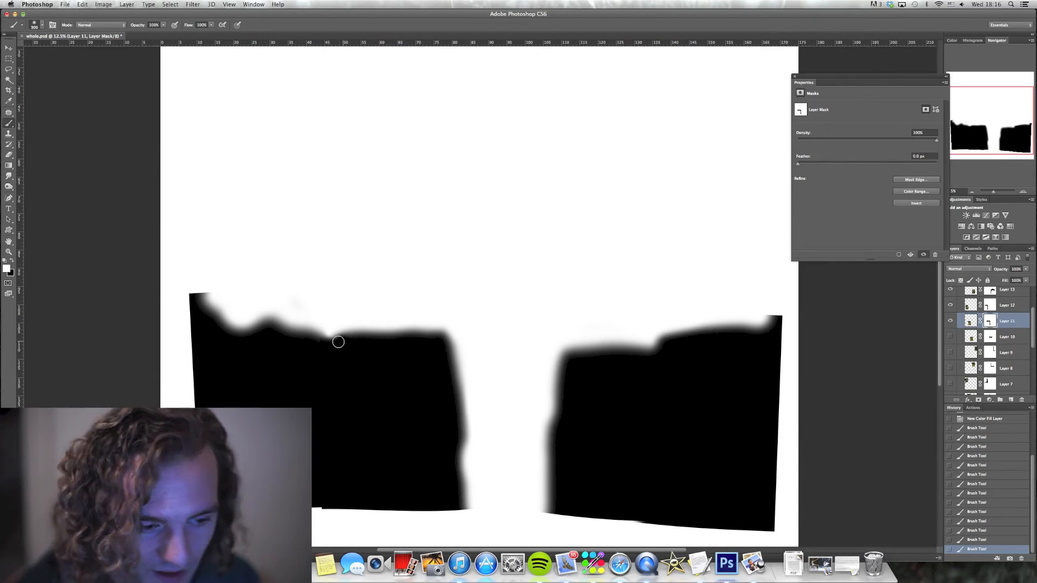
pyautogui.click(991, 306)
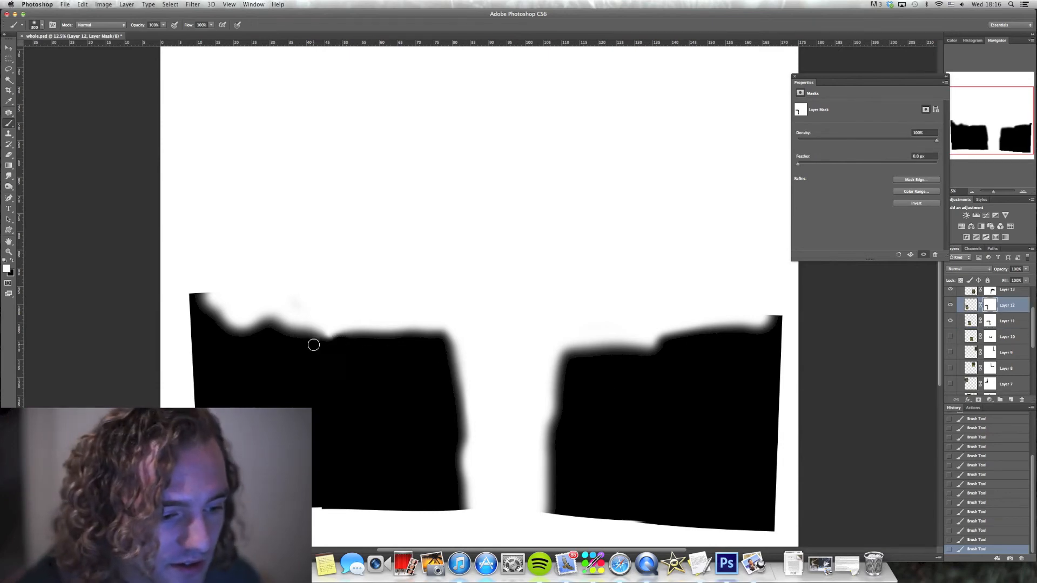
pyautogui.click(950, 321)
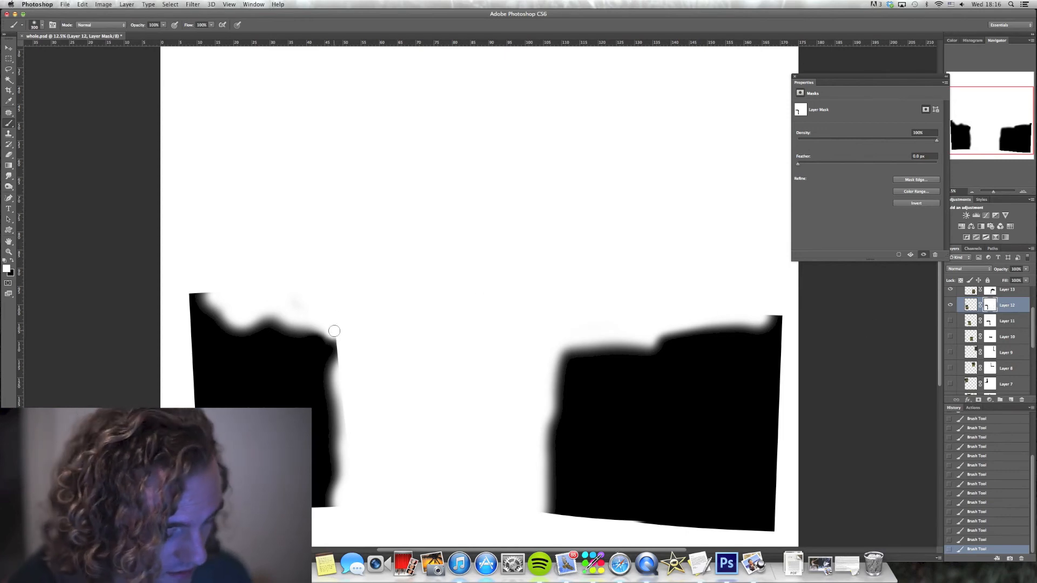
# Paint black with a larger brush on Layer 12's mask over the spike on its right edge and the faint spots above, and hide it
pyautogui.press('x')
pyautogui.press(']')
pyautogui.press(']')
pyautogui.moveTo(352, 347); pyautogui.dragTo(343, 339)
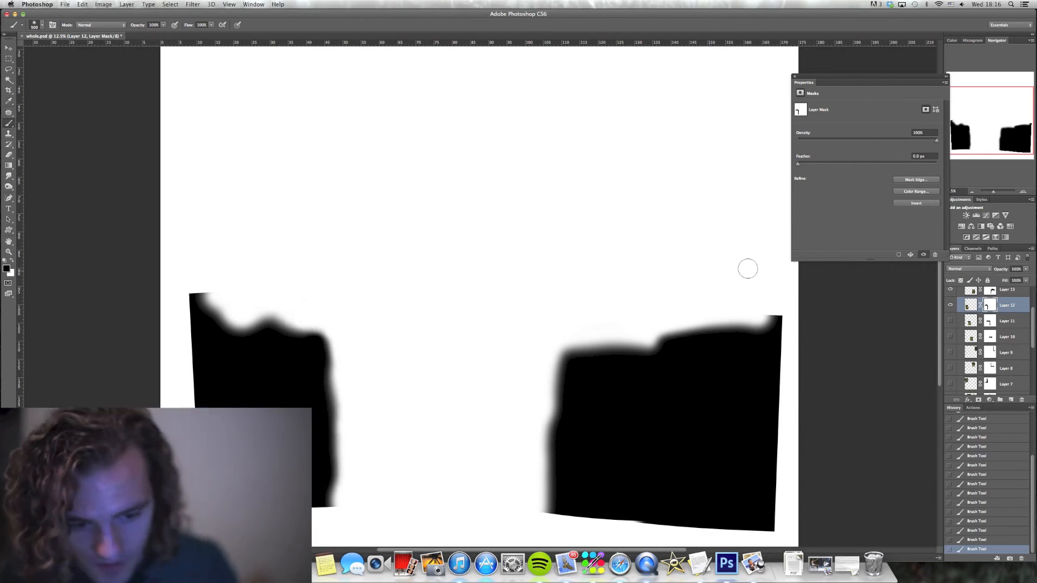
pyautogui.click(951, 305)
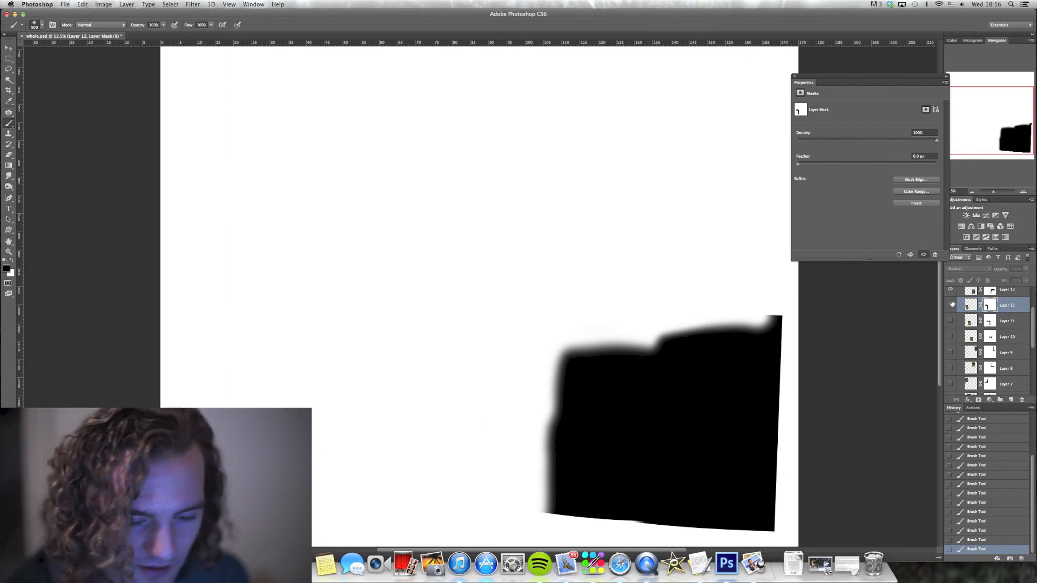
# Toggle Layer 13's visibility several times to inspect its mask coverage against the white background
pyautogui.moveTo(1032, 333); pyautogui.dragTo(1033, 300)
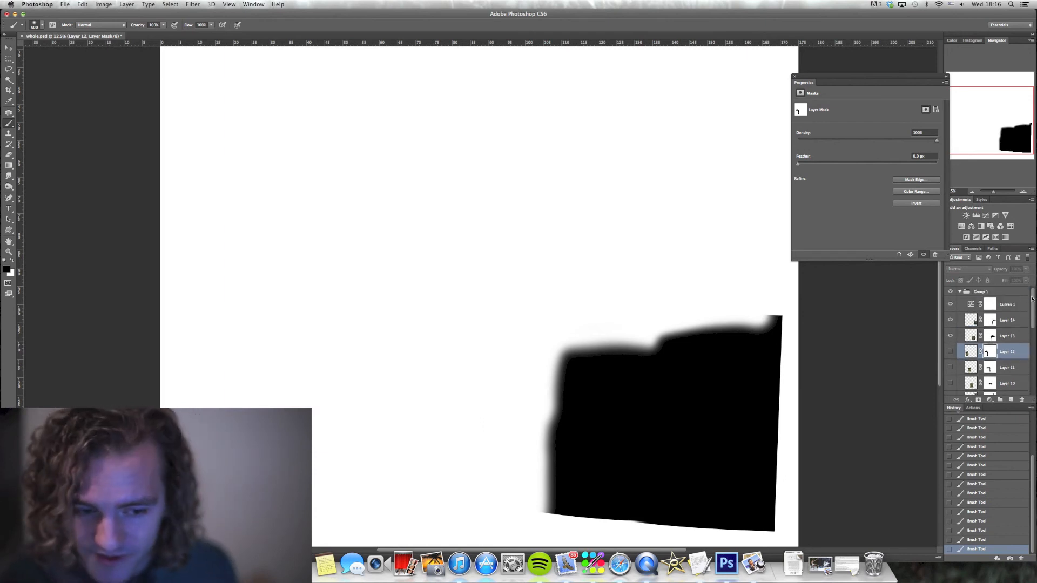
pyautogui.click(951, 336)
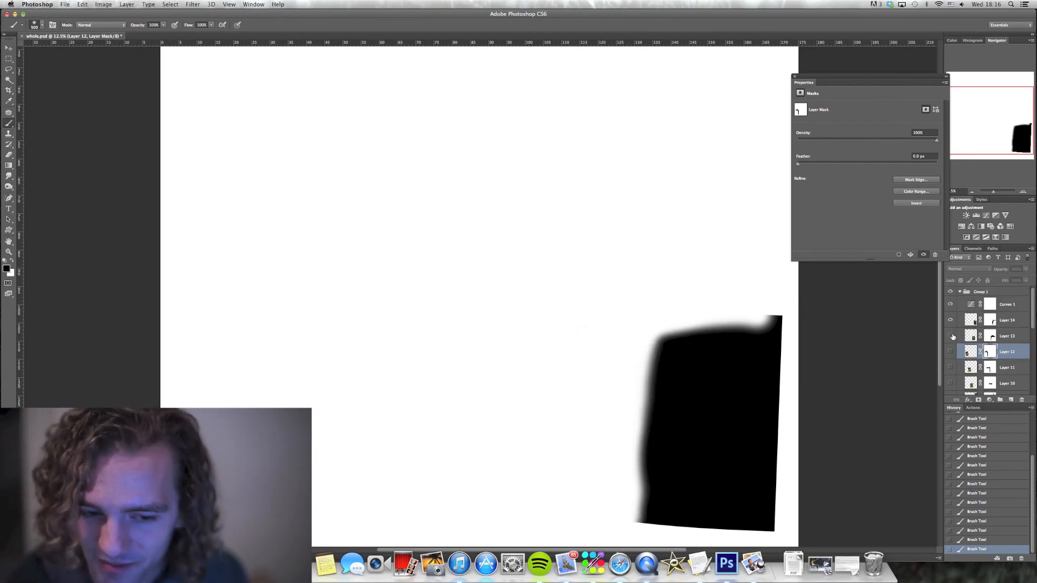
pyautogui.click(951, 337)
pyautogui.click(950, 336)
pyautogui.click(950, 336)
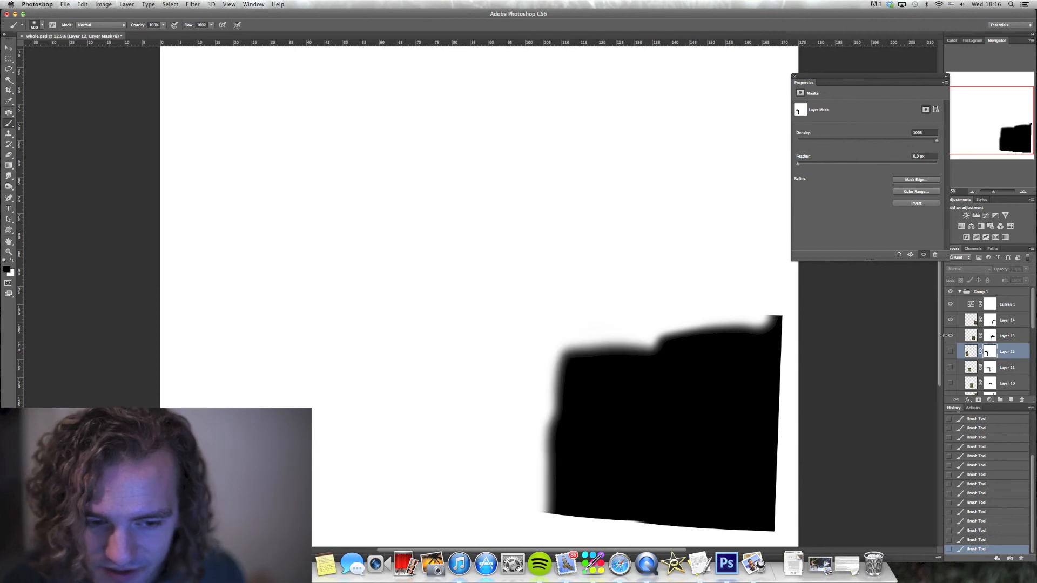
pyautogui.click(950, 336)
pyautogui.click(950, 336)
pyautogui.click(951, 337)
# Toggle Layer 14 off and on to check its mask for stray spots
pyautogui.click(952, 321)
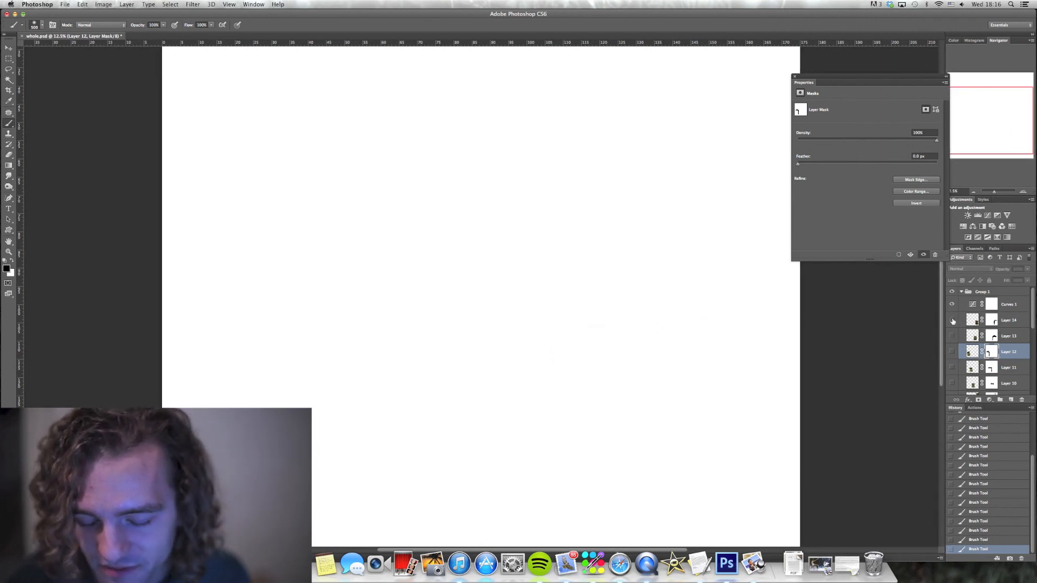
pyautogui.click(952, 322)
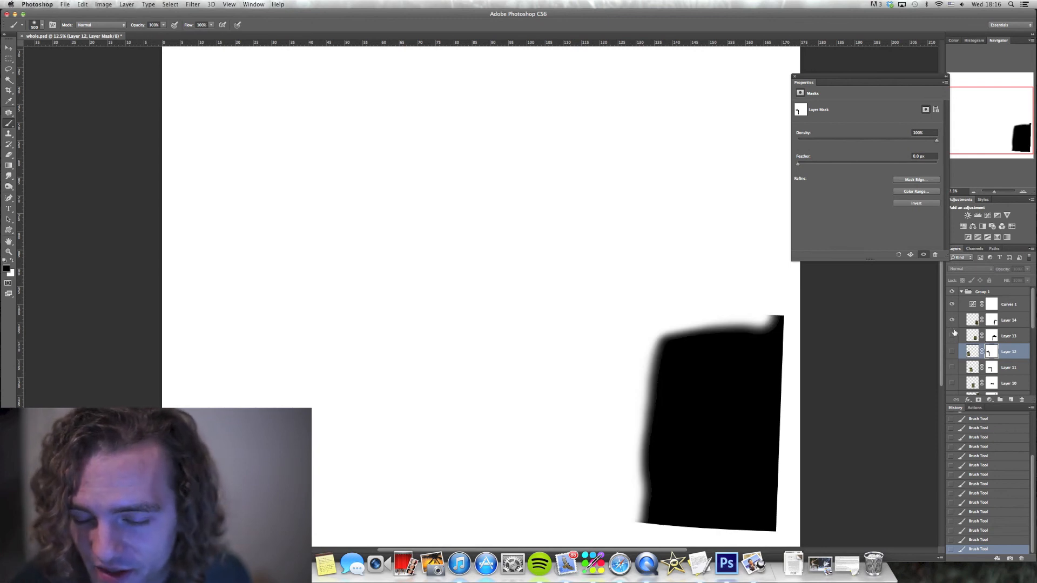
pyautogui.click(953, 322)
pyautogui.click(953, 322)
# Show Layers 13, 12 and 11 again, and hide the black Curves 1 layer
pyautogui.click(952, 336)
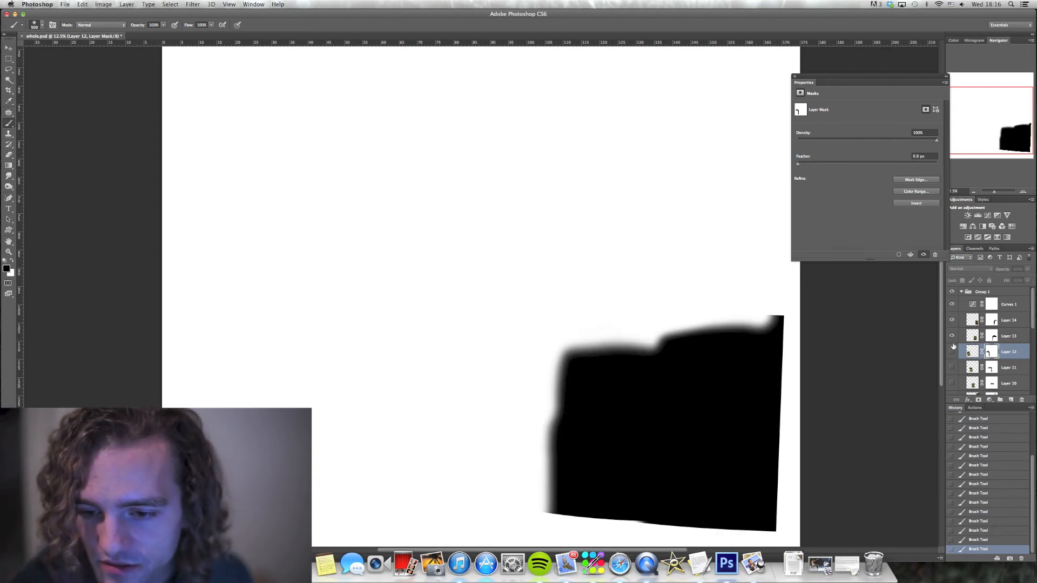
pyautogui.click(952, 352)
pyautogui.click(952, 368)
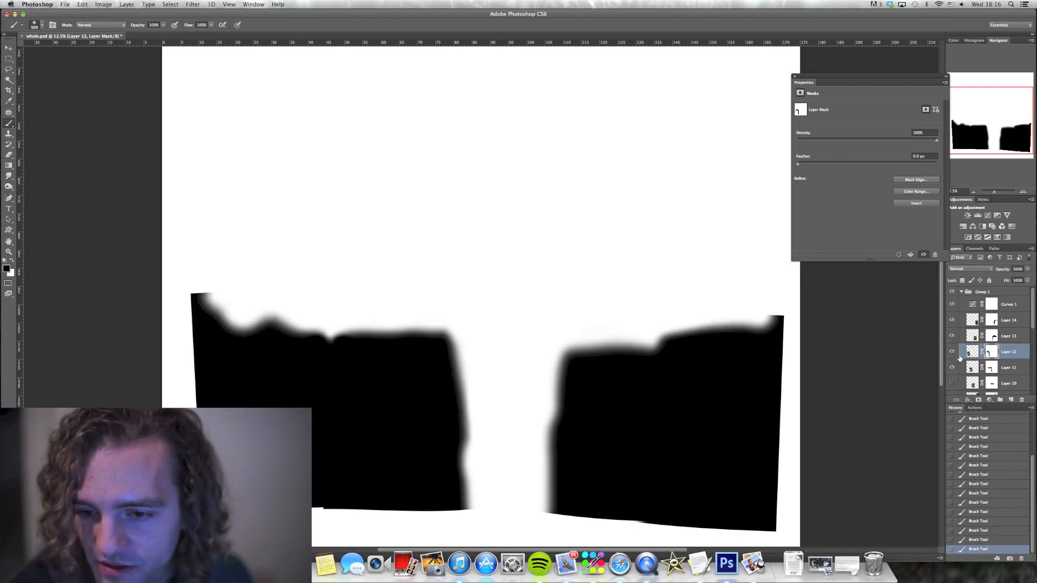
pyautogui.click(953, 305)
# Turn the visibility of Layers 10 through 3 back on, one after another down the layer stack
pyautogui.moveTo(1031, 313); pyautogui.dragTo(1035, 325)
pyautogui.click(953, 346)
pyautogui.click(953, 361)
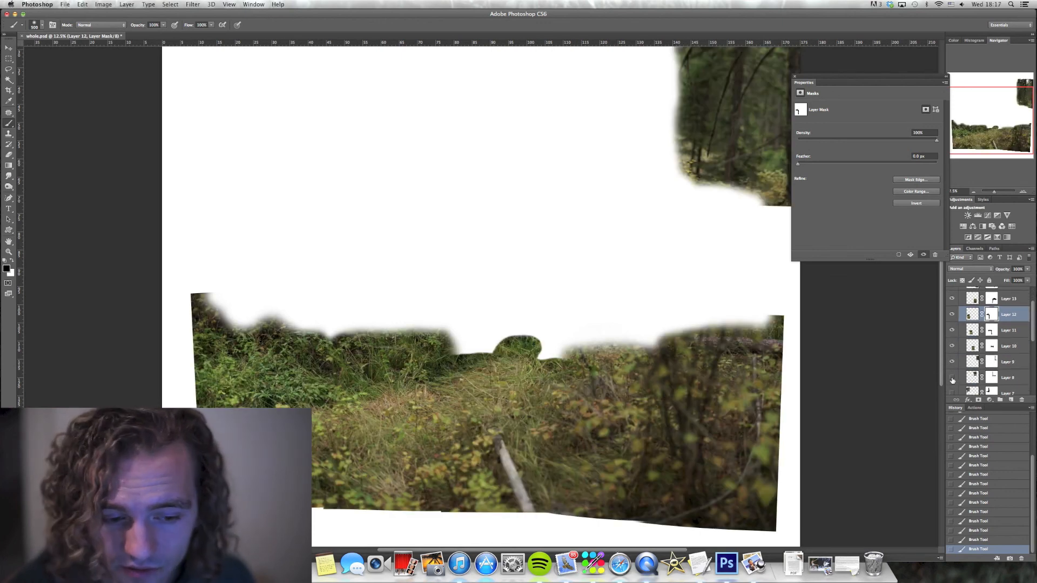
pyautogui.click(952, 377)
pyautogui.click(954, 392)
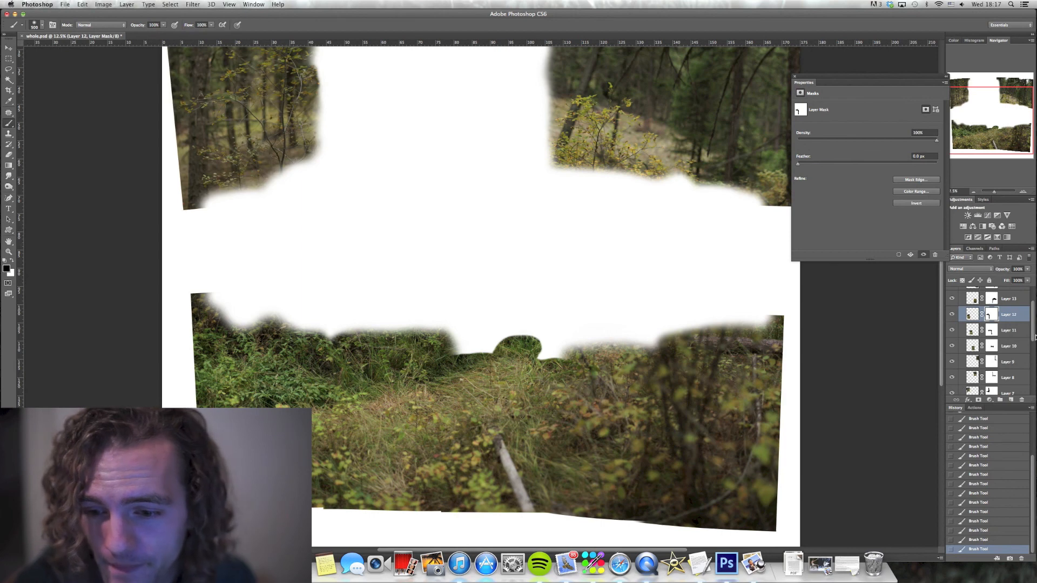
pyautogui.moveTo(1035, 336); pyautogui.dragTo(1035, 367)
pyautogui.click(952, 335)
pyautogui.click(952, 350)
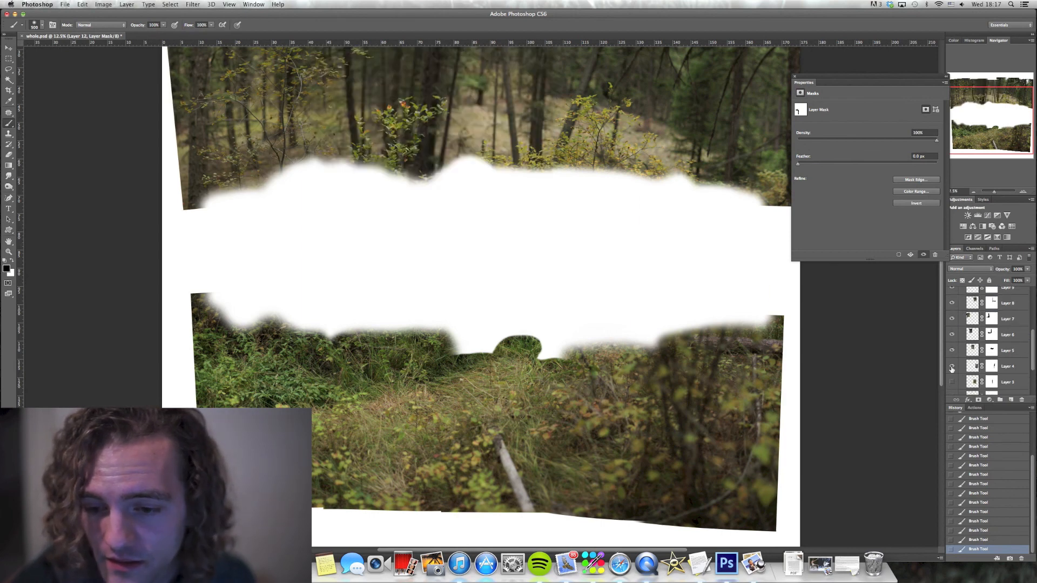
pyautogui.click(953, 365)
pyautogui.click(953, 382)
# Show Layers 2 and 1, hide the white Color Fill 1 layer, and view the whole composite
pyautogui.moveTo(1034, 347); pyautogui.dragTo(1019, 372)
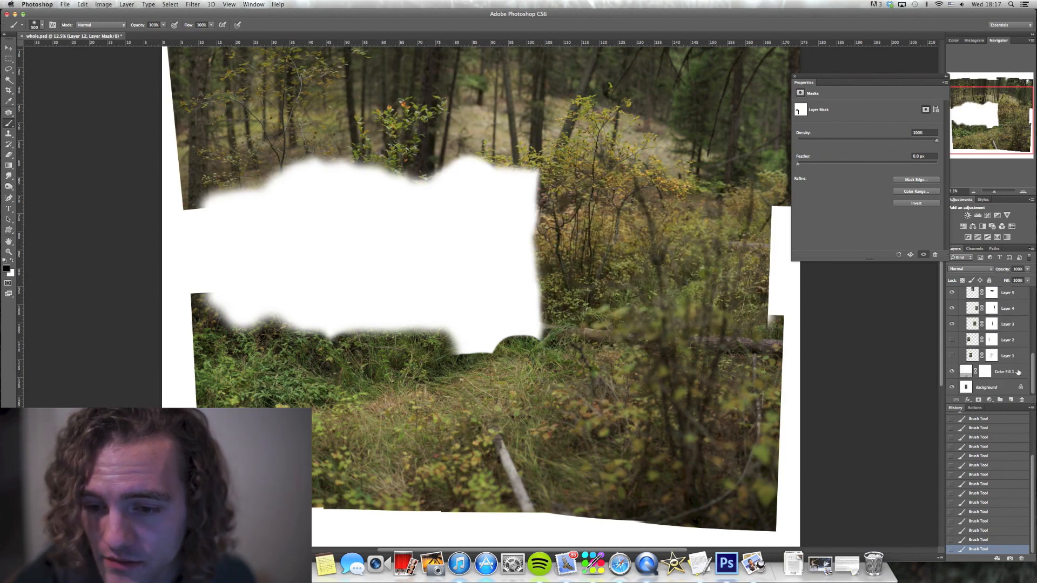
pyautogui.click(953, 340)
pyautogui.click(952, 356)
pyautogui.click(952, 372)
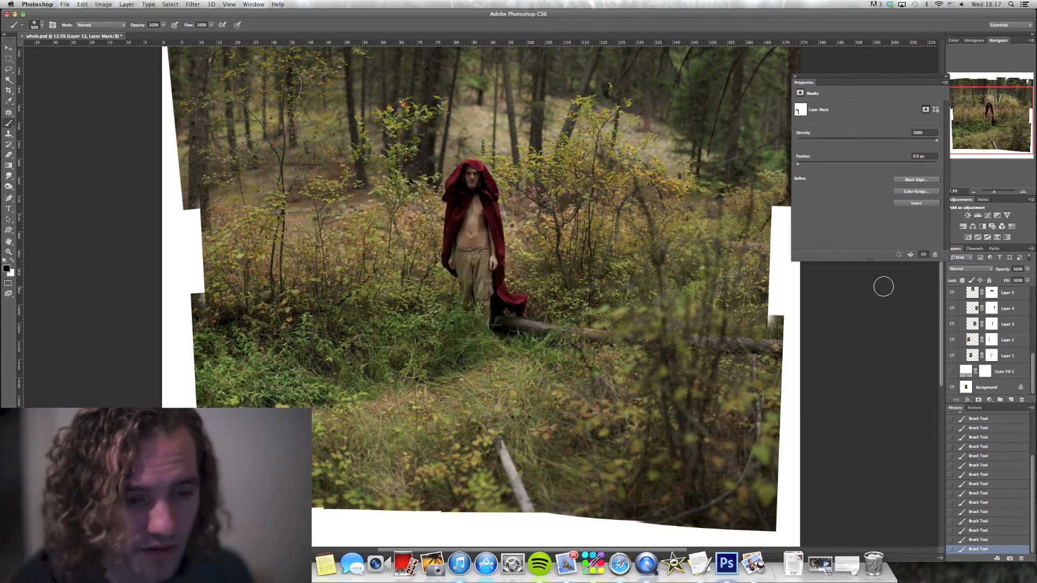
pyautogui.keyDown('alt'); pyautogui.click(550, 299); pyautogui.keyUp('alt')
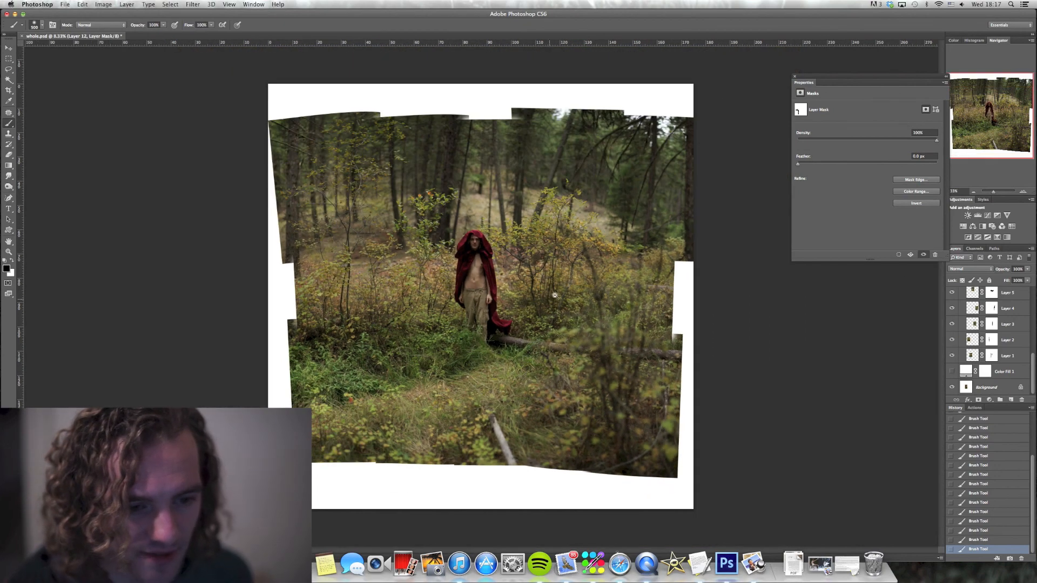
pyautogui.keyDown('alt'); pyautogui.click(558, 291); pyautogui.keyUp('alt')
pyautogui.keyDown('super'); pyautogui.click(544, 292); pyautogui.keyUp('super')
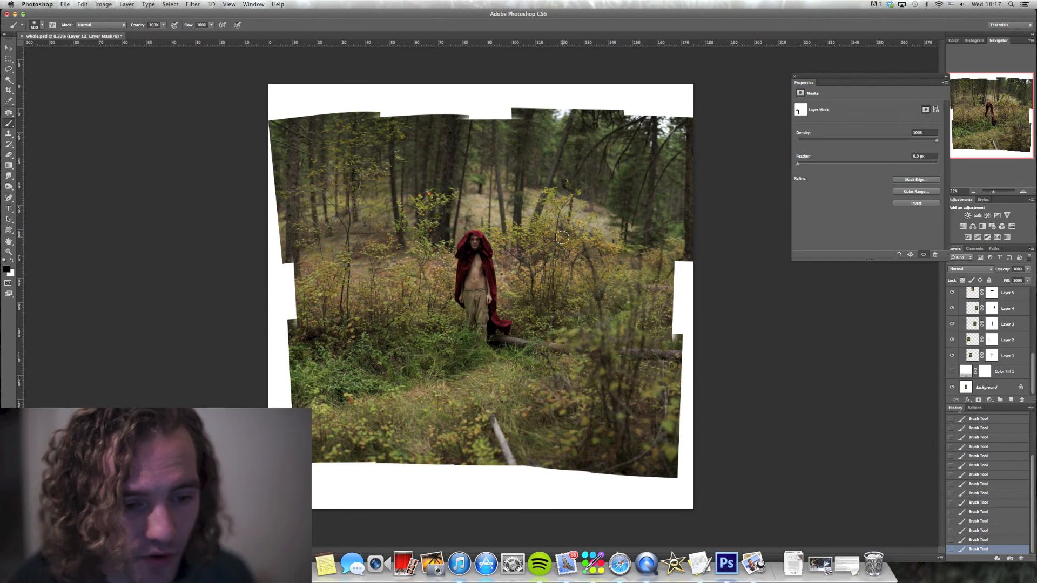